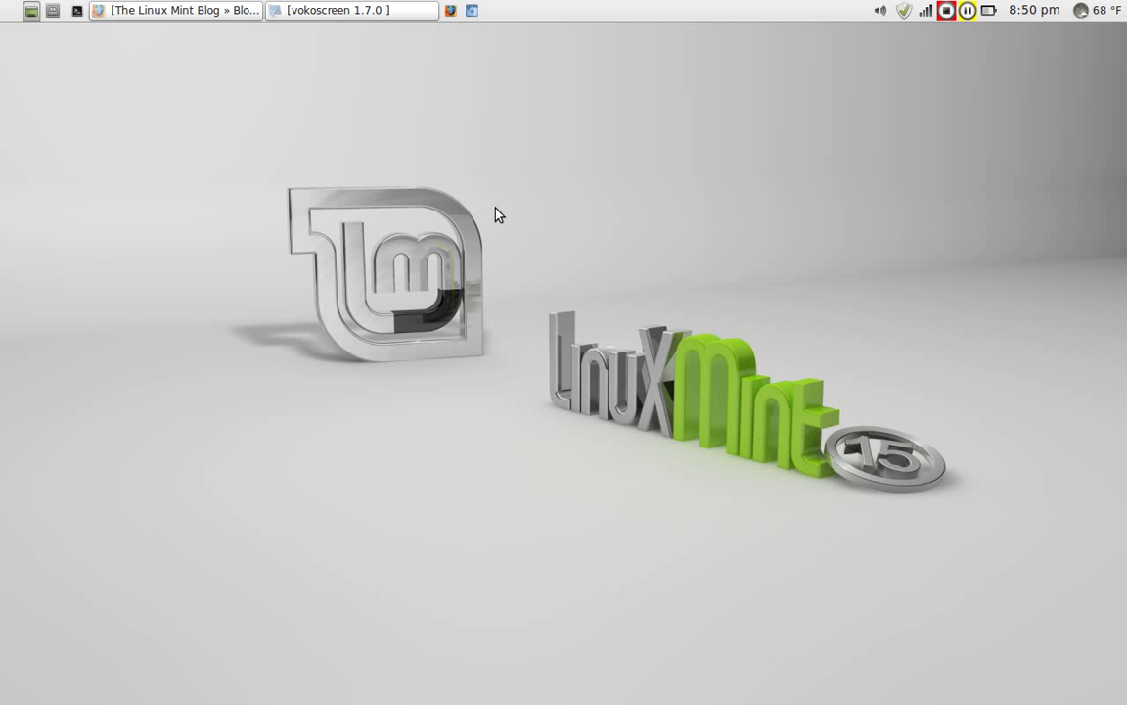
# - Restore Firefox and scroll the Linux Mint 15 'Olivia' Xfce post to its features and system requirements
pyautogui.click(229, 11)
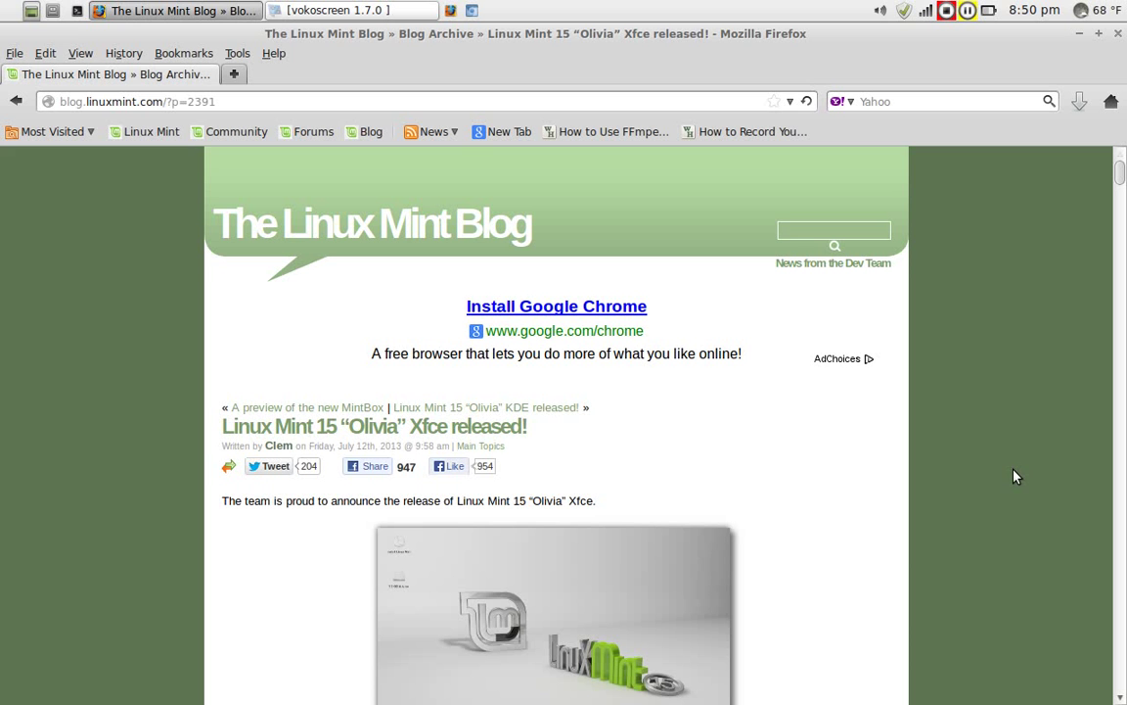
pyautogui.scroll(-5, 1014, 476)
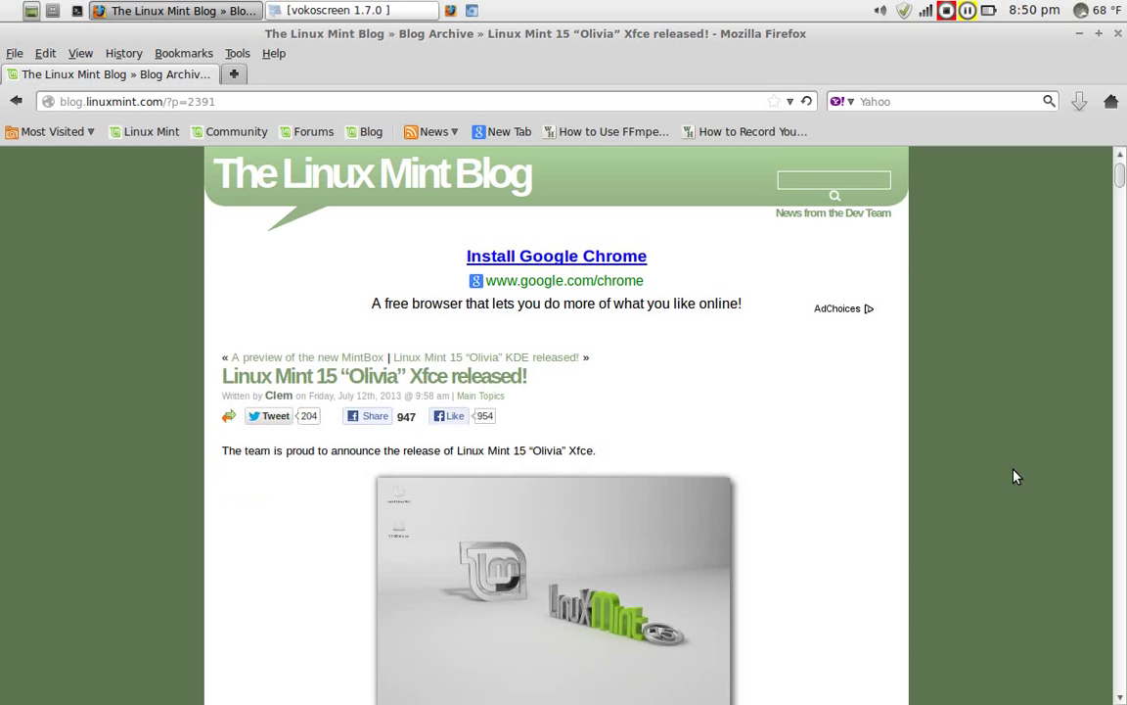
pyautogui.scroll(-6, 1015, 477)
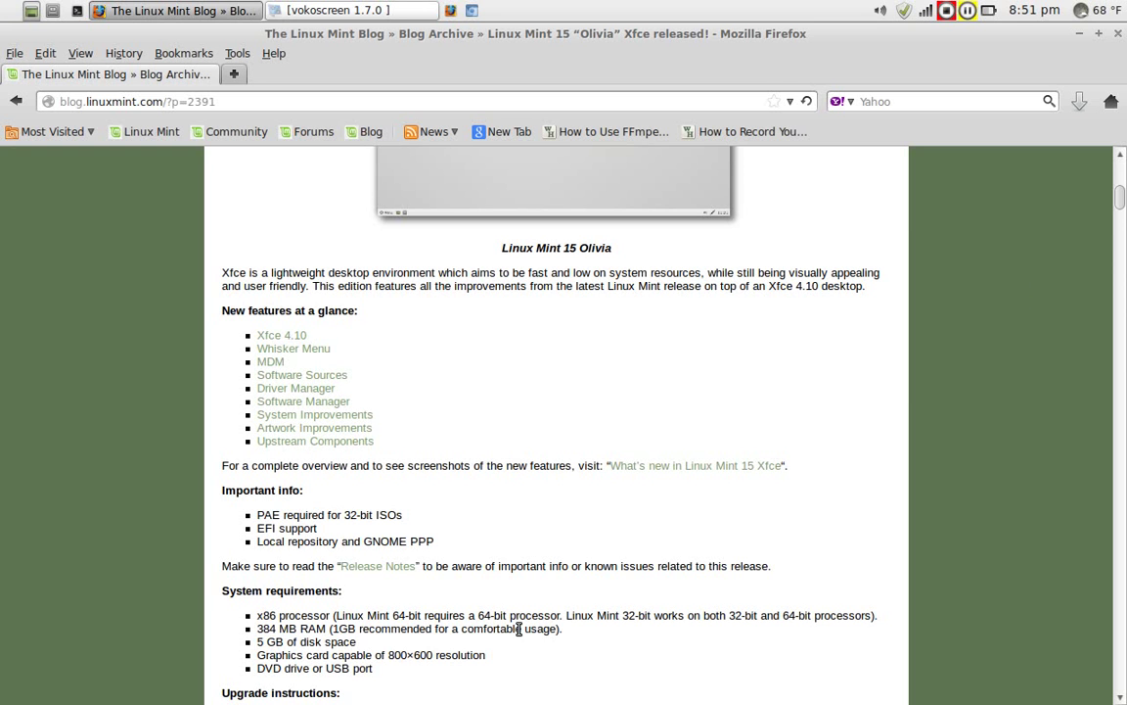
# - Close Firefox and add the Trash Applet to the top panel via Add New Items
pyautogui.click(1118, 34)
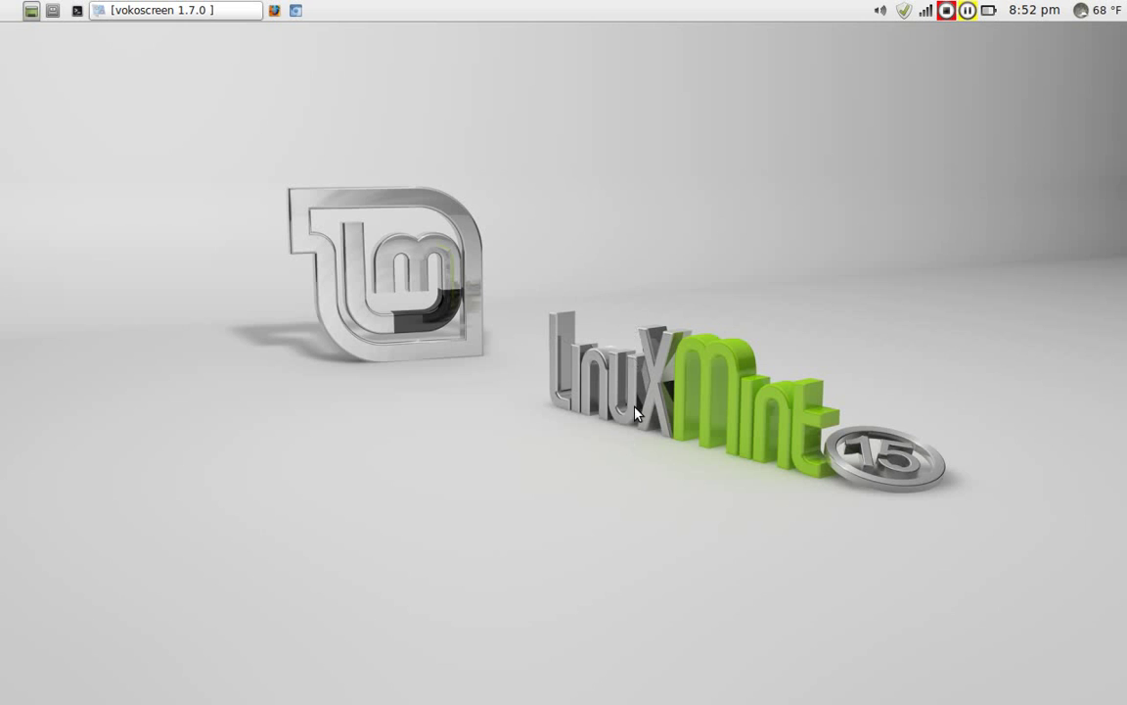
pyautogui.rightClick(615, 16)
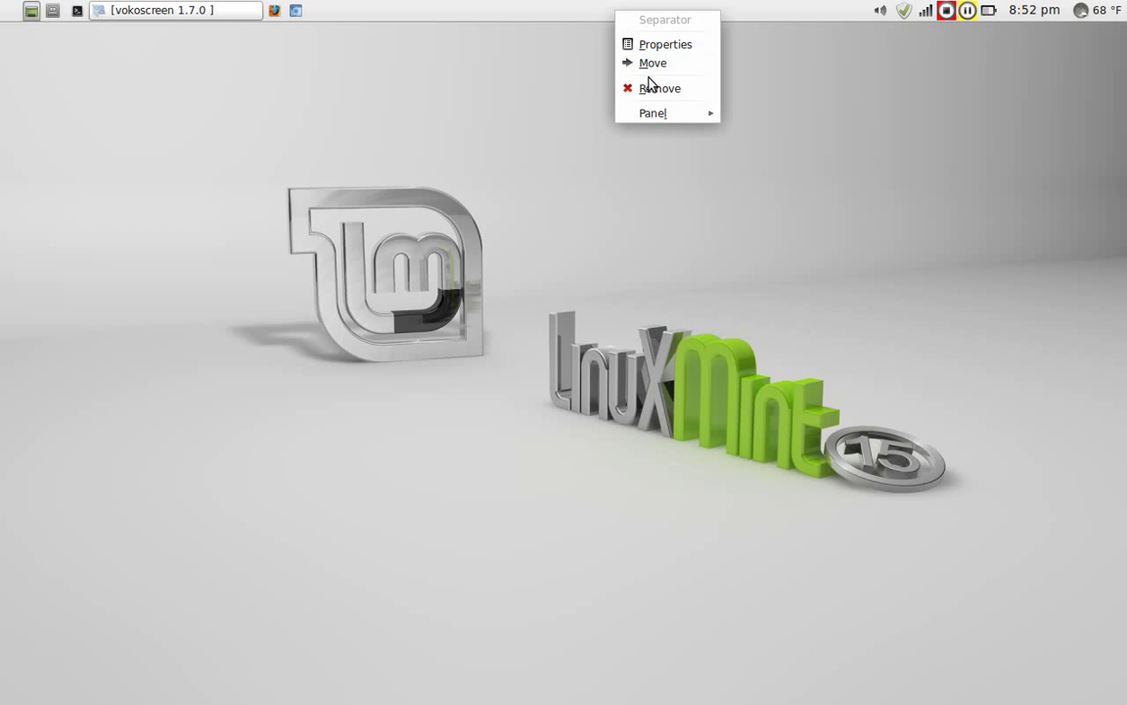
pyautogui.moveTo(654, 115)
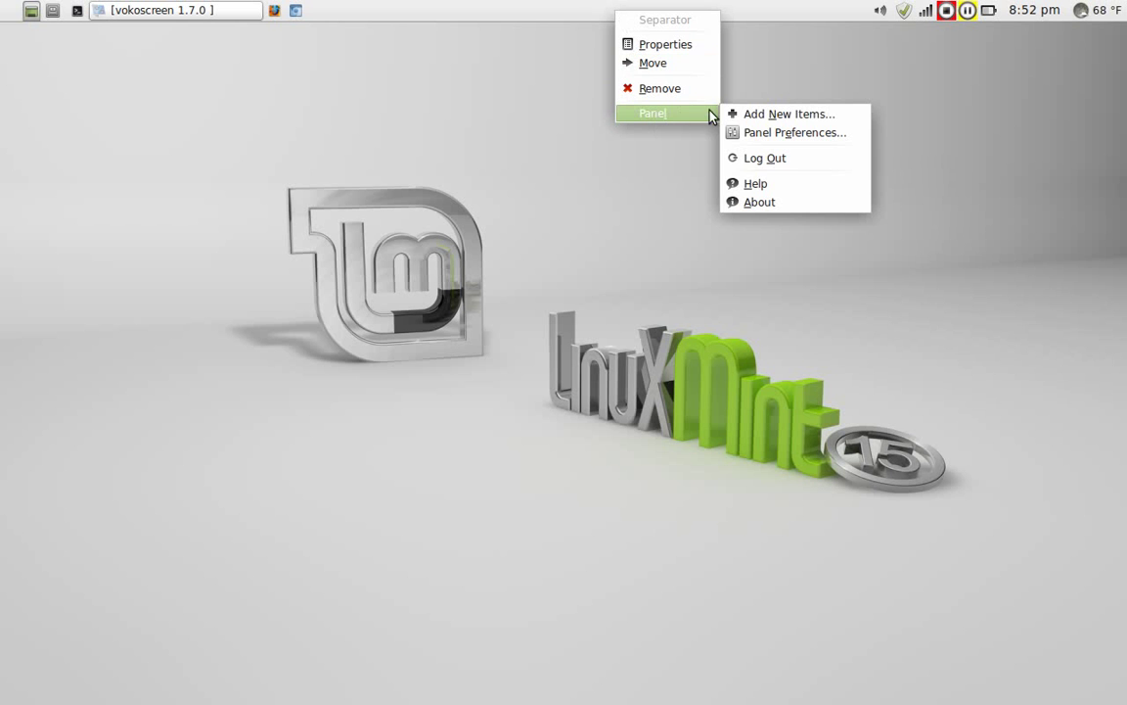
pyautogui.click(736, 114)
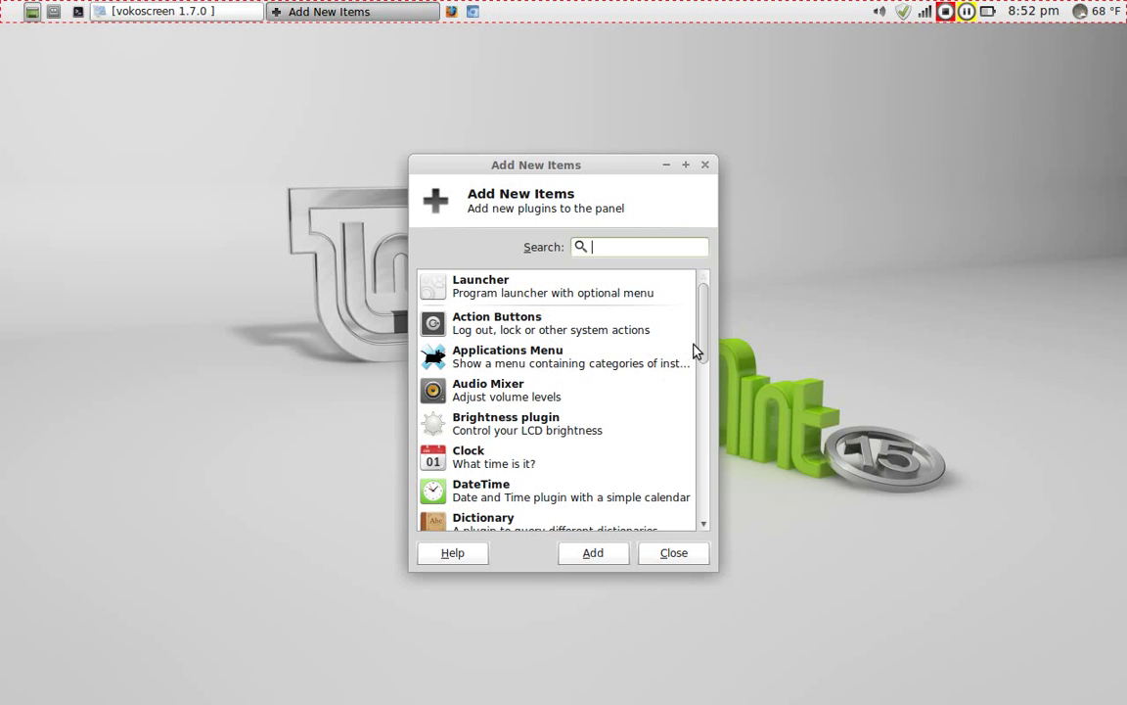
pyautogui.moveTo(702, 349); pyautogui.dragTo(706, 513)
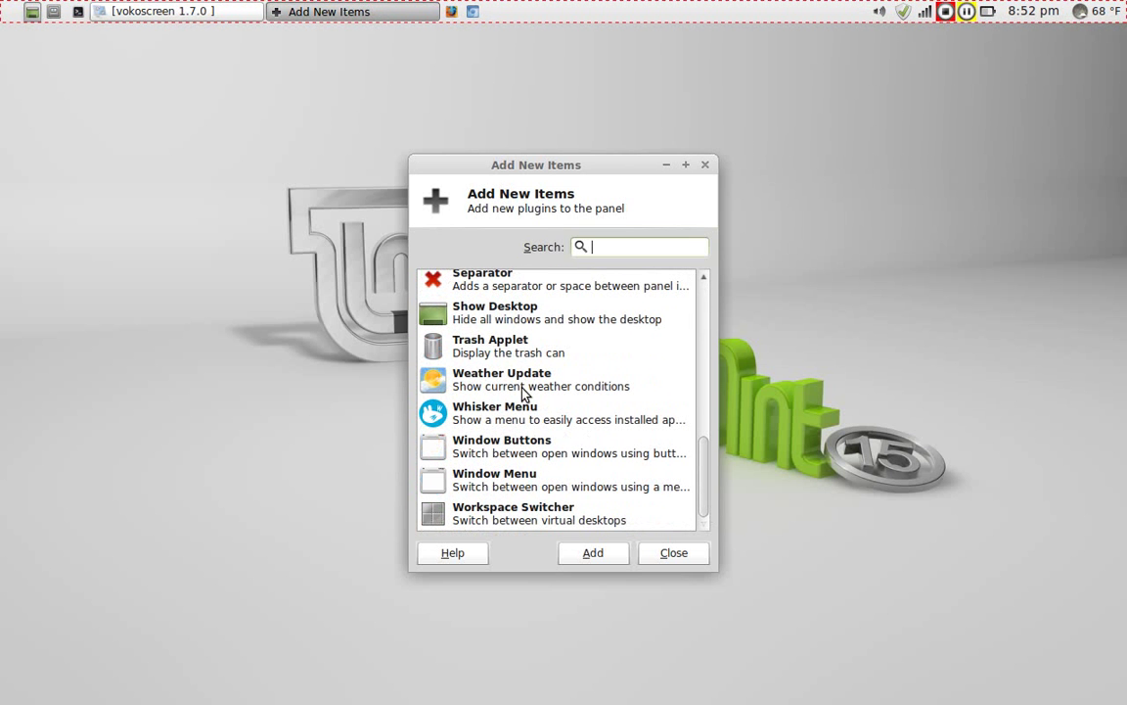
pyautogui.click(506, 352)
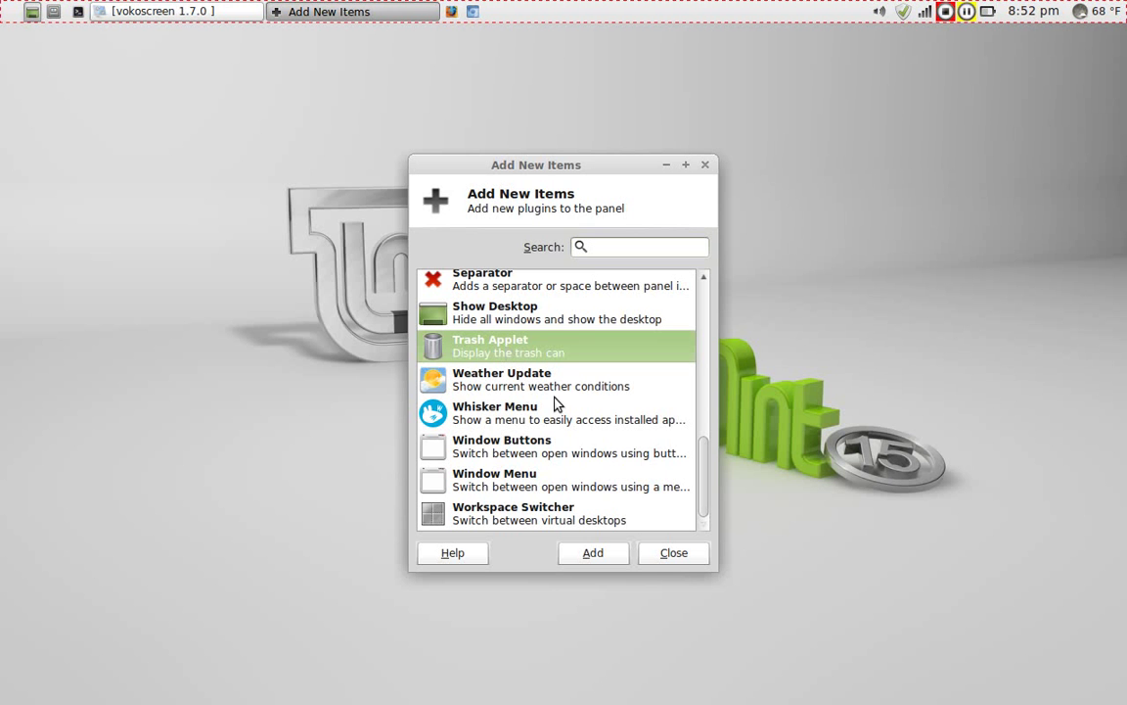
pyautogui.click(609, 555)
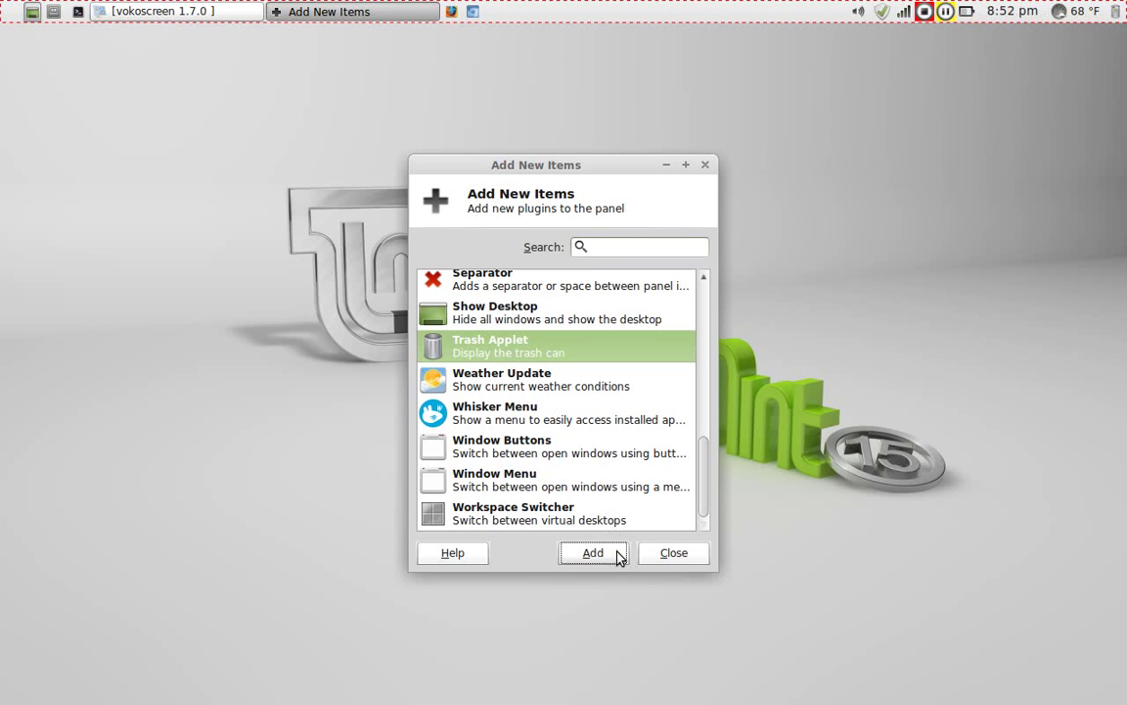
pyautogui.click(659, 554)
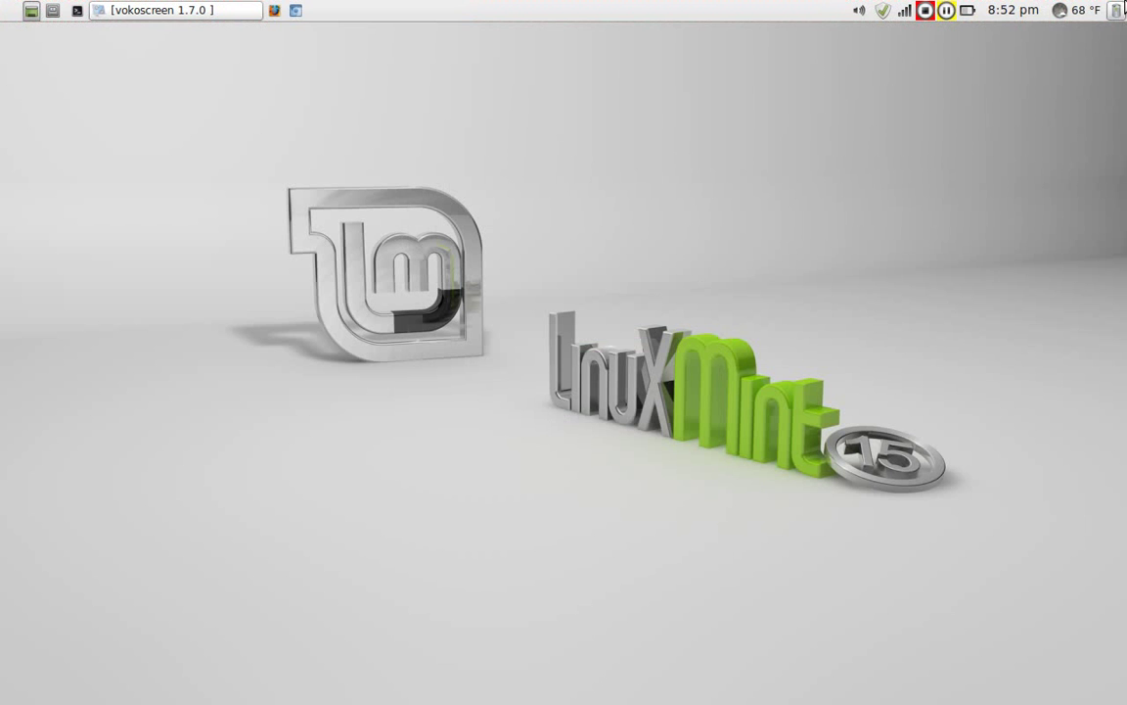
# - Move the Trash Applet on the panel to sit beside the volume icon
pyautogui.rightClick(1117, 10)
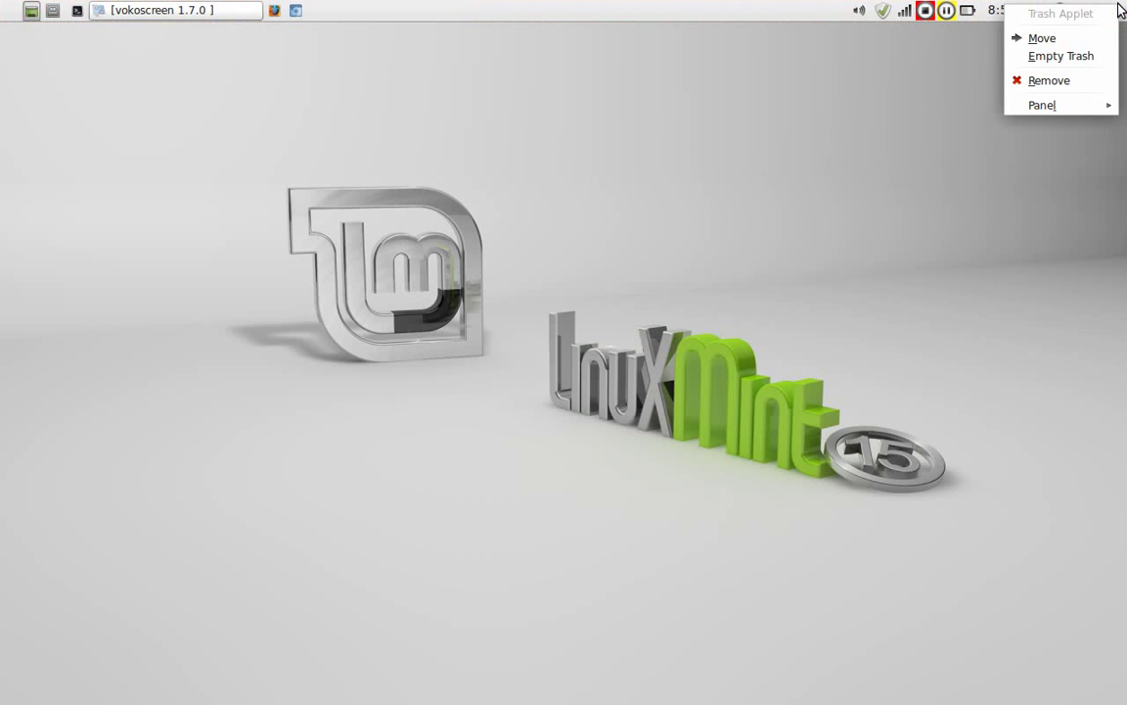
pyautogui.click(1099, 39)
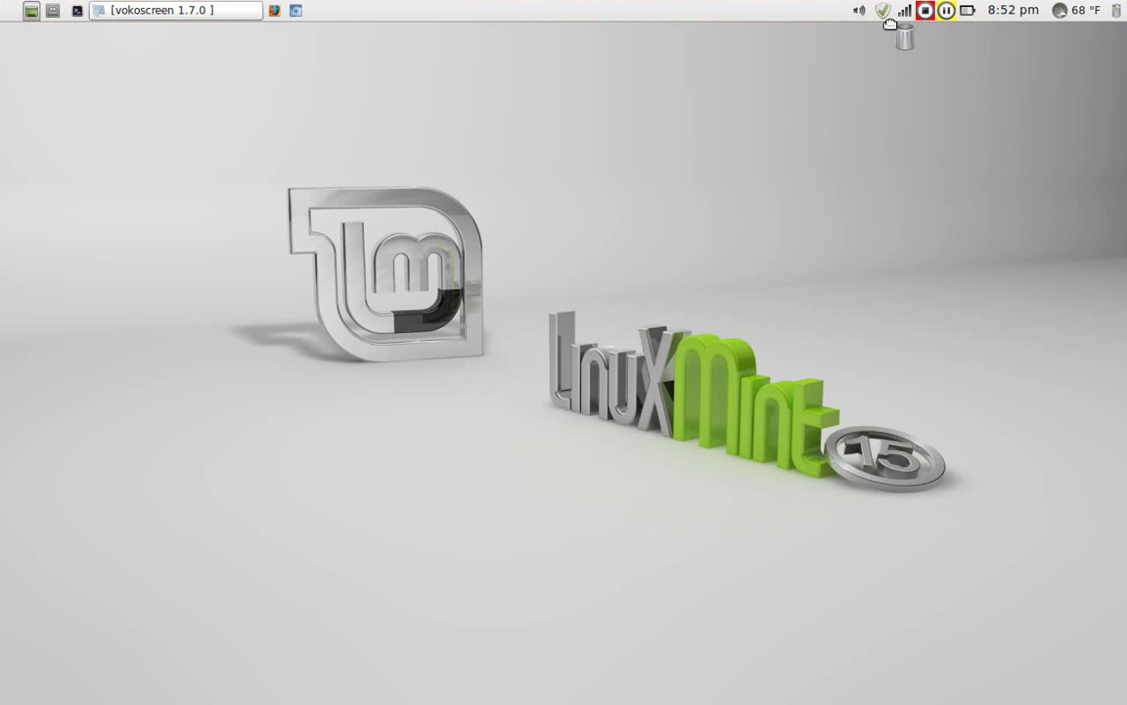
pyautogui.click(820, 14)
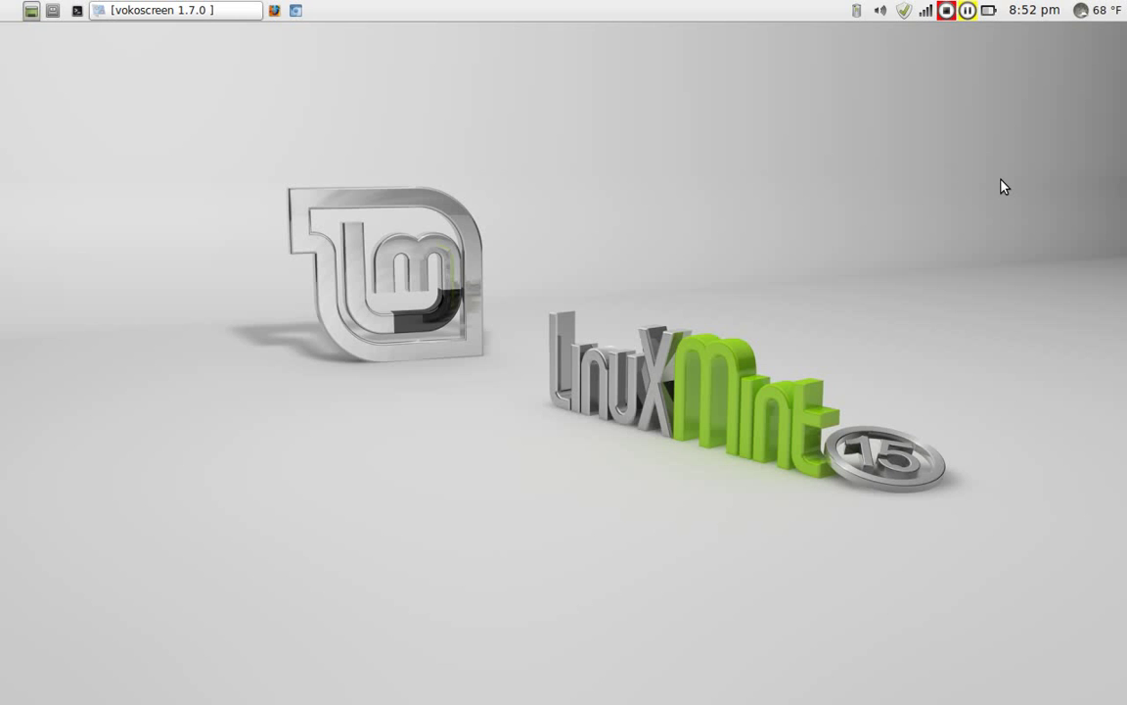
# - Set blue_lagoon.jpg as the desktop wallpaper in Desktop Settings, then close the settings window
pyautogui.rightClick(457, 133)
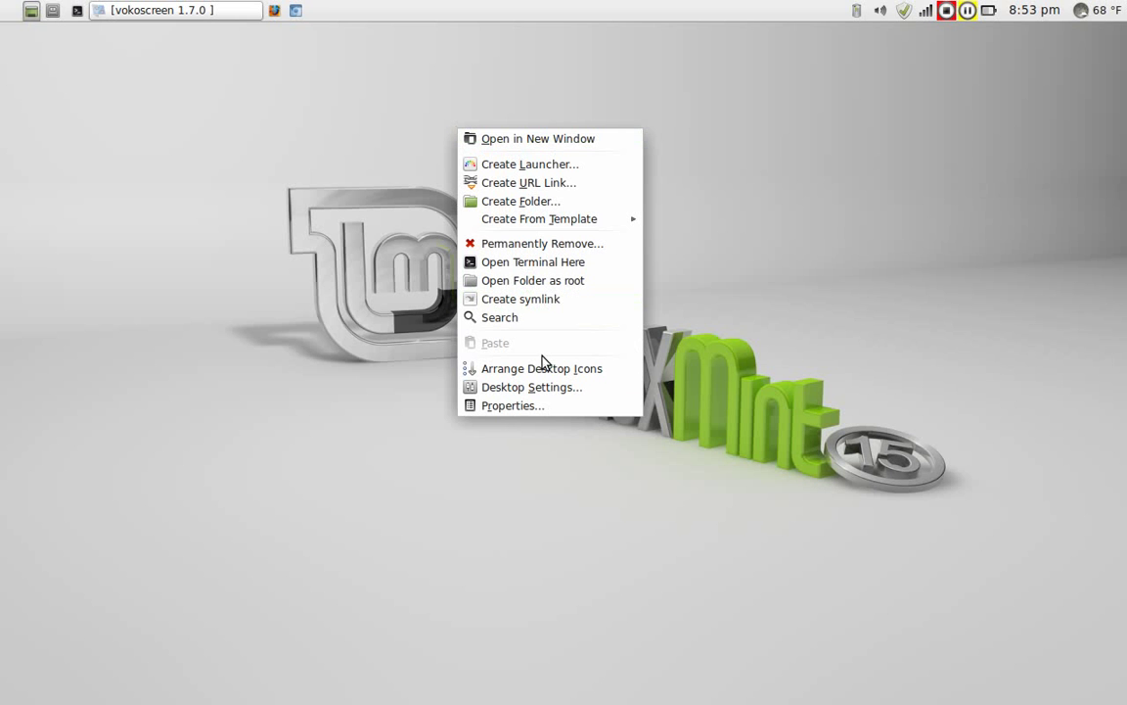
pyautogui.click(544, 388)
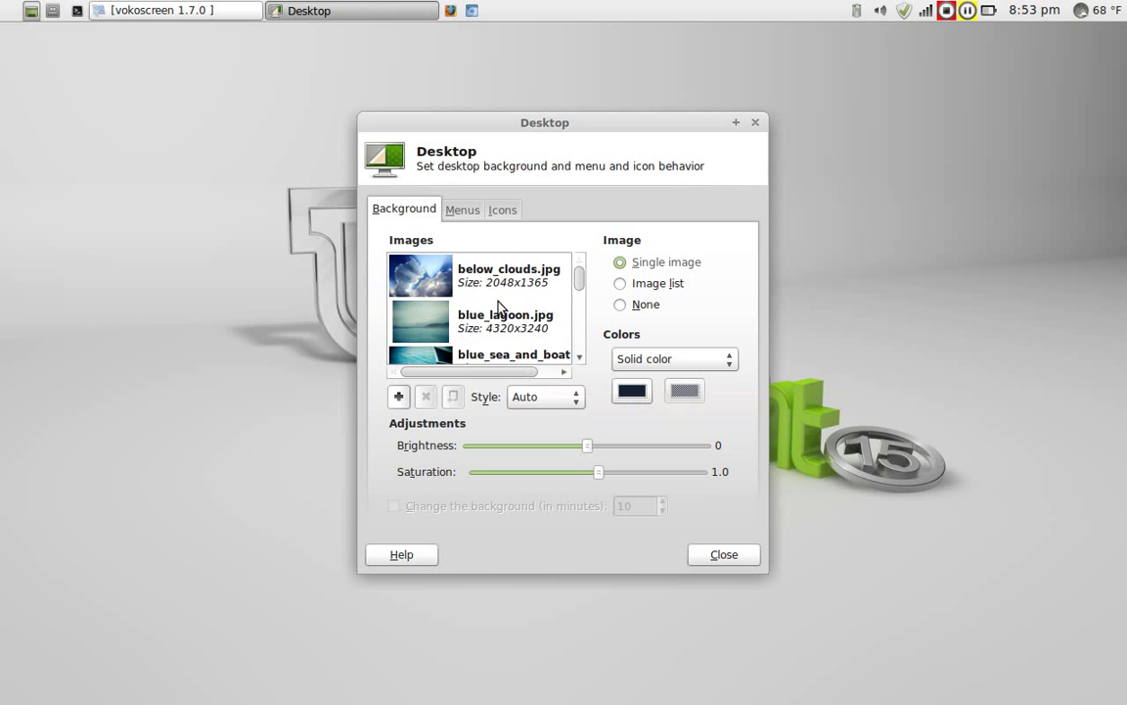
pyautogui.moveTo(583, 279)
pyautogui.mouseDown()
pyautogui.moveTo(581, 316)
pyautogui.moveTo(581, 258)
pyautogui.mouseUp()
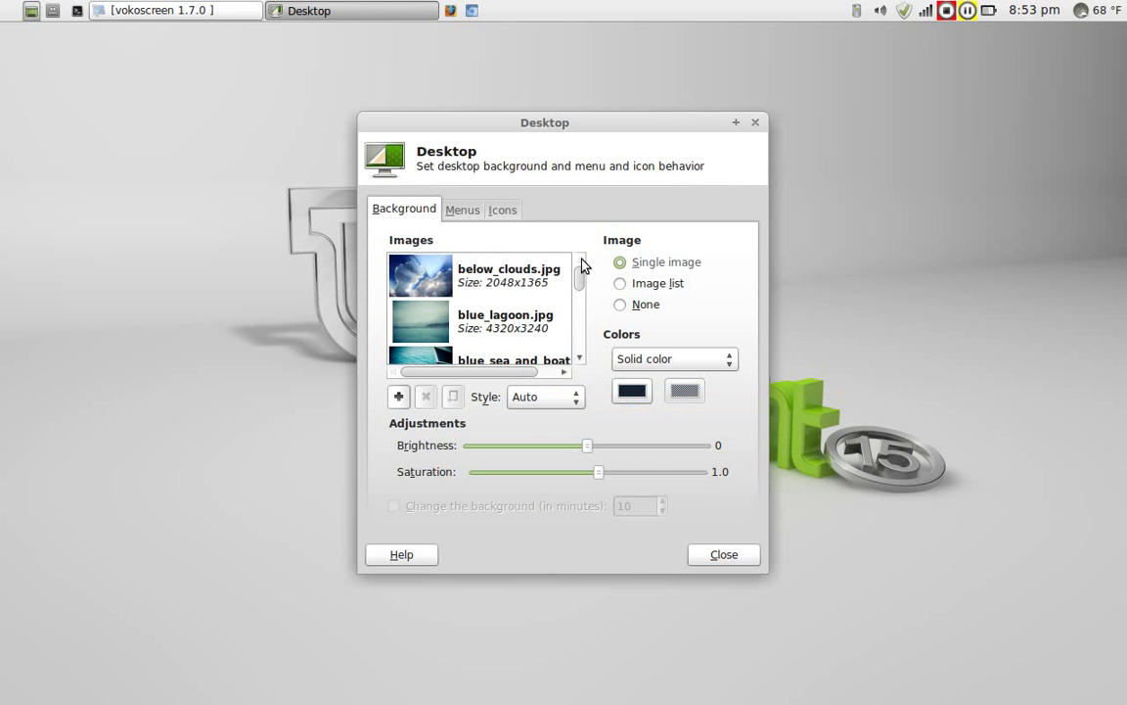
pyautogui.click(437, 319)
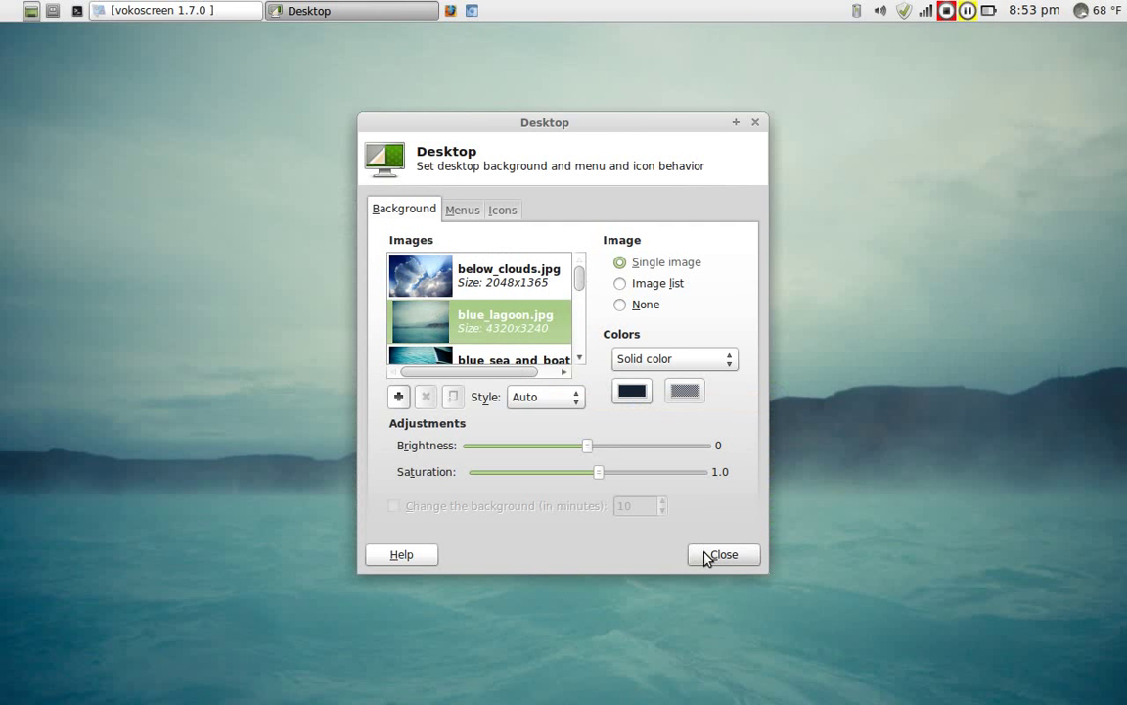
pyautogui.click(719, 555)
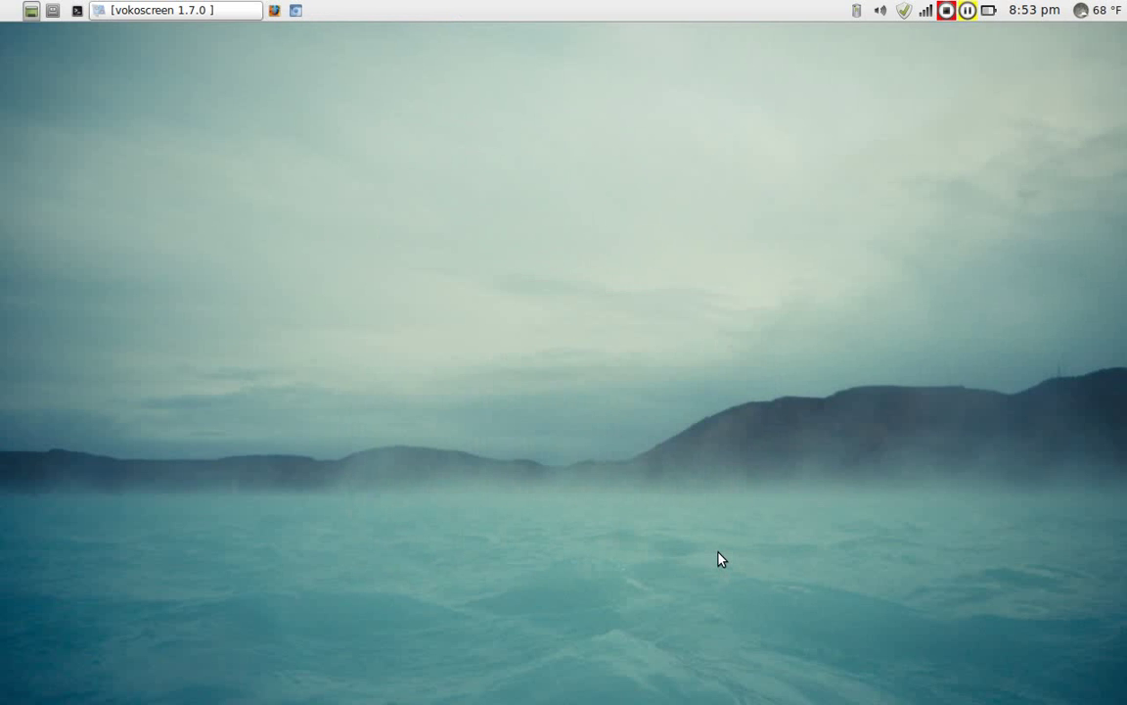
pyautogui.rightClick(460, 137)
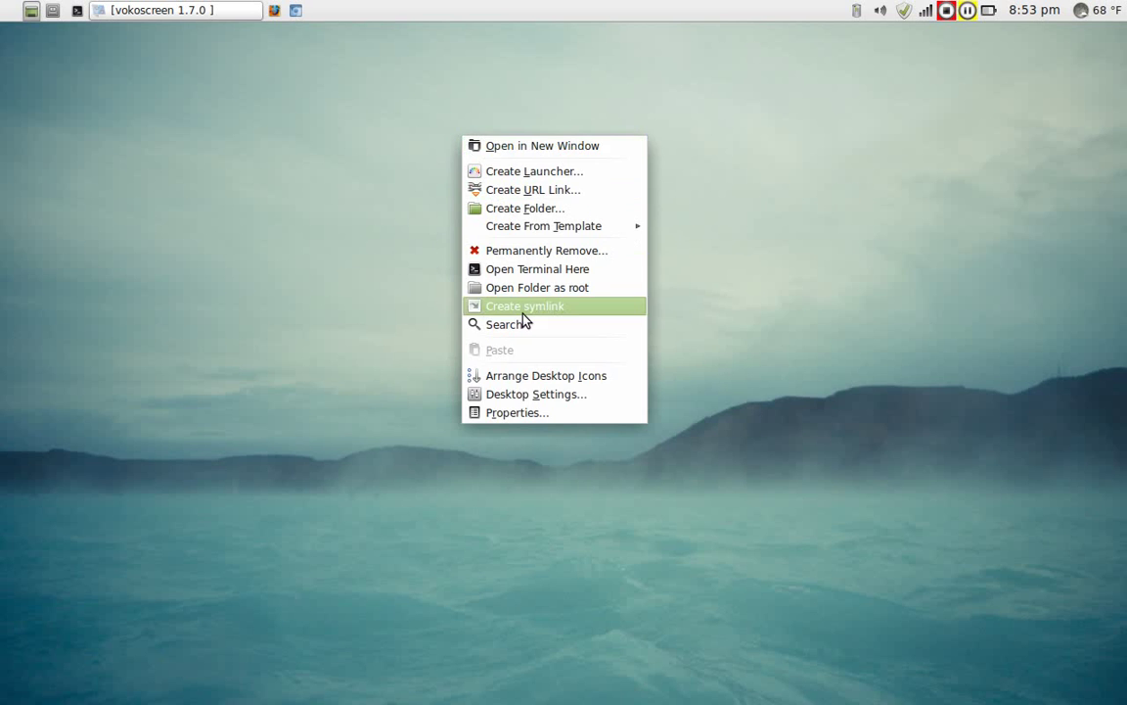
pyautogui.click(539, 395)
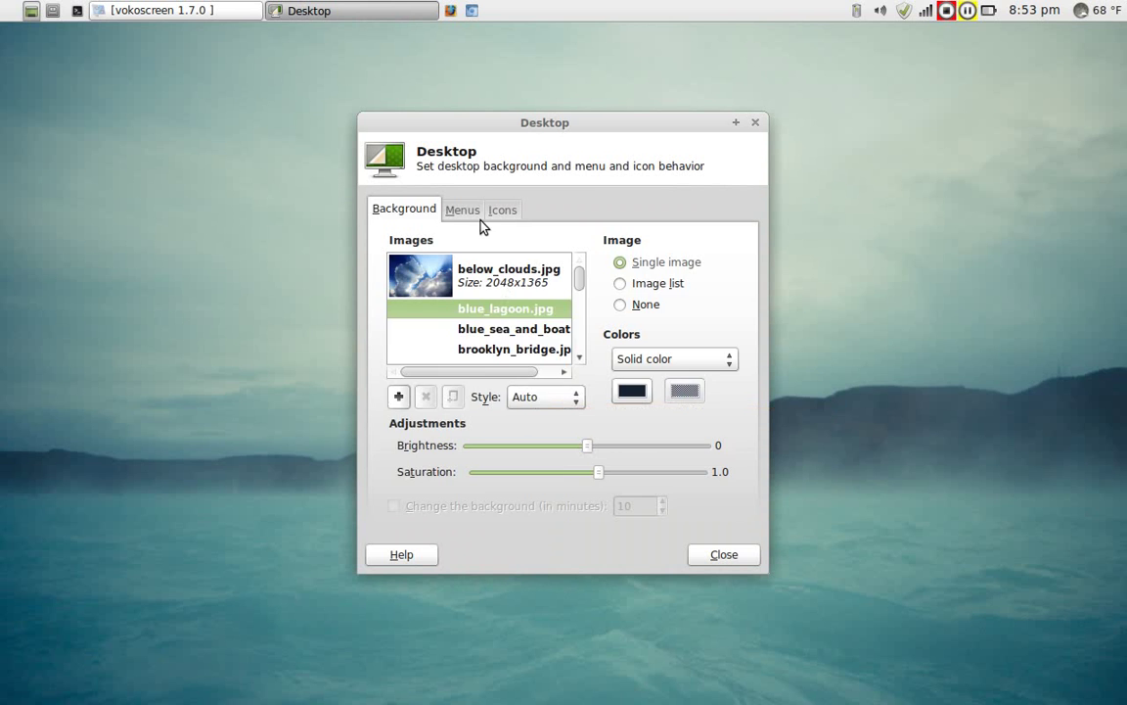
pyautogui.click(473, 214)
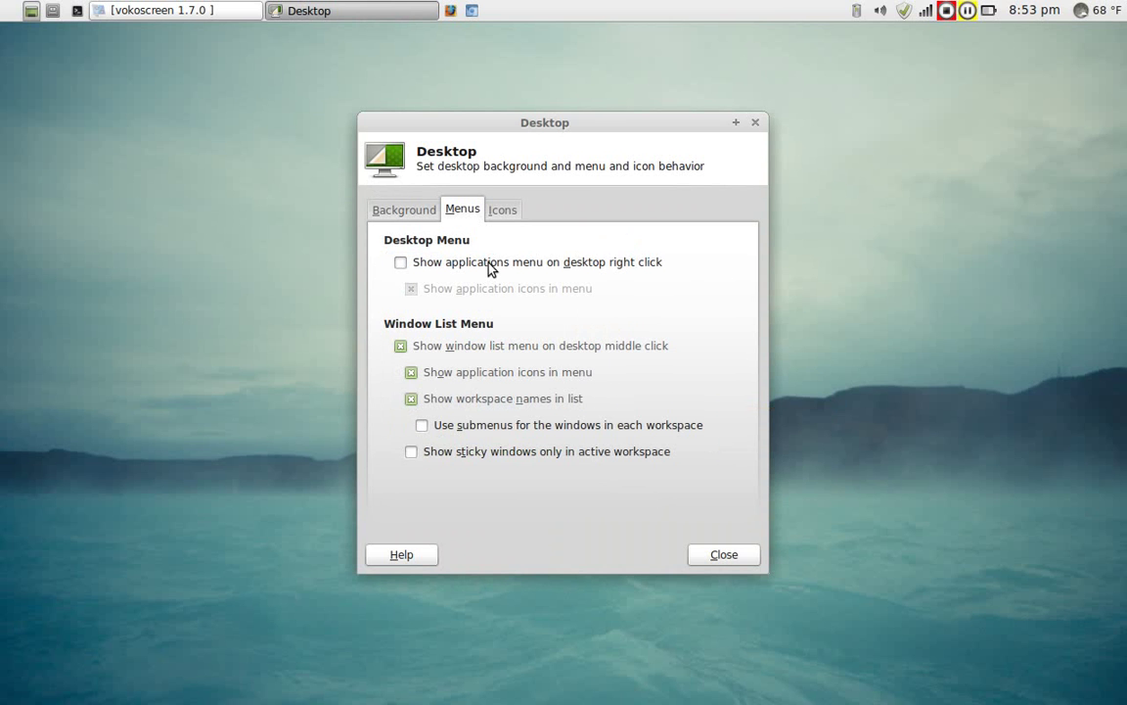
pyautogui.click(505, 214)
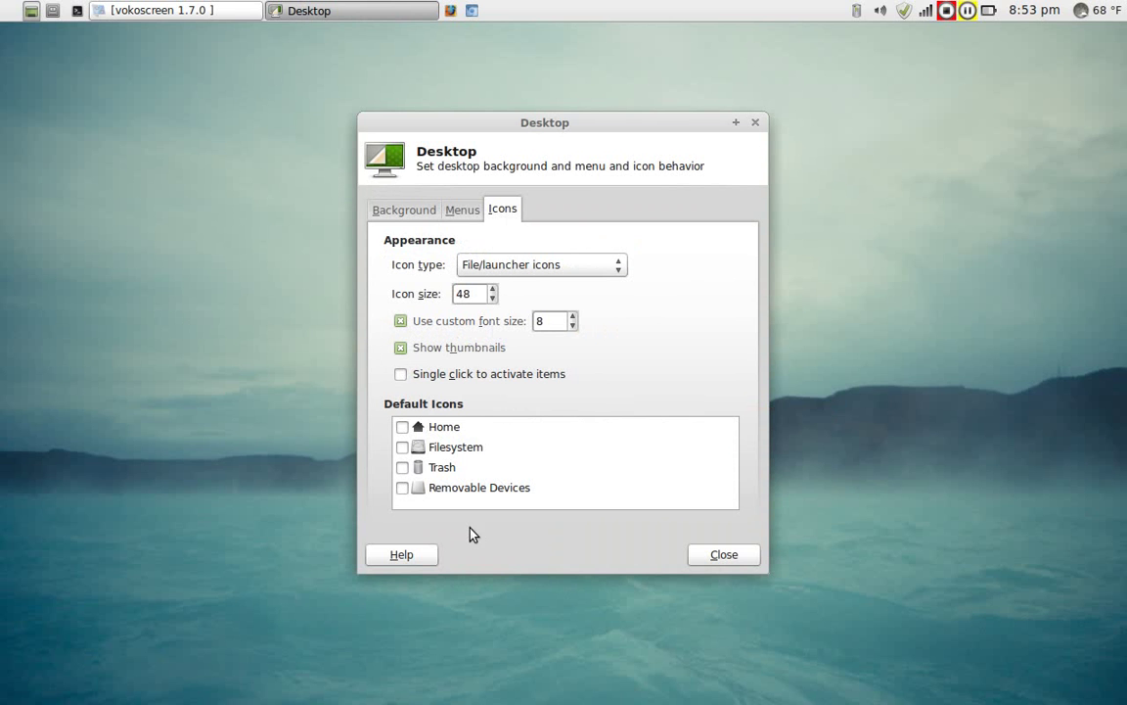
pyautogui.click(724, 556)
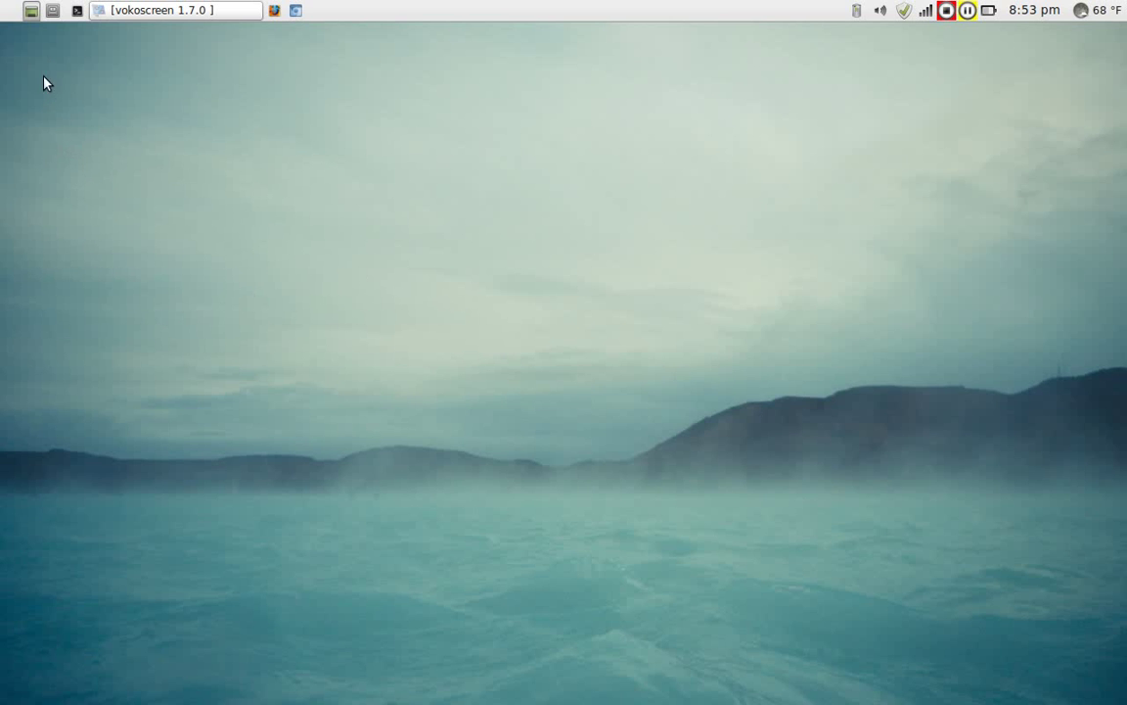
# - Open and close a Terminal window, then open the home folder from the Places menu
pyautogui.click(76, 9)
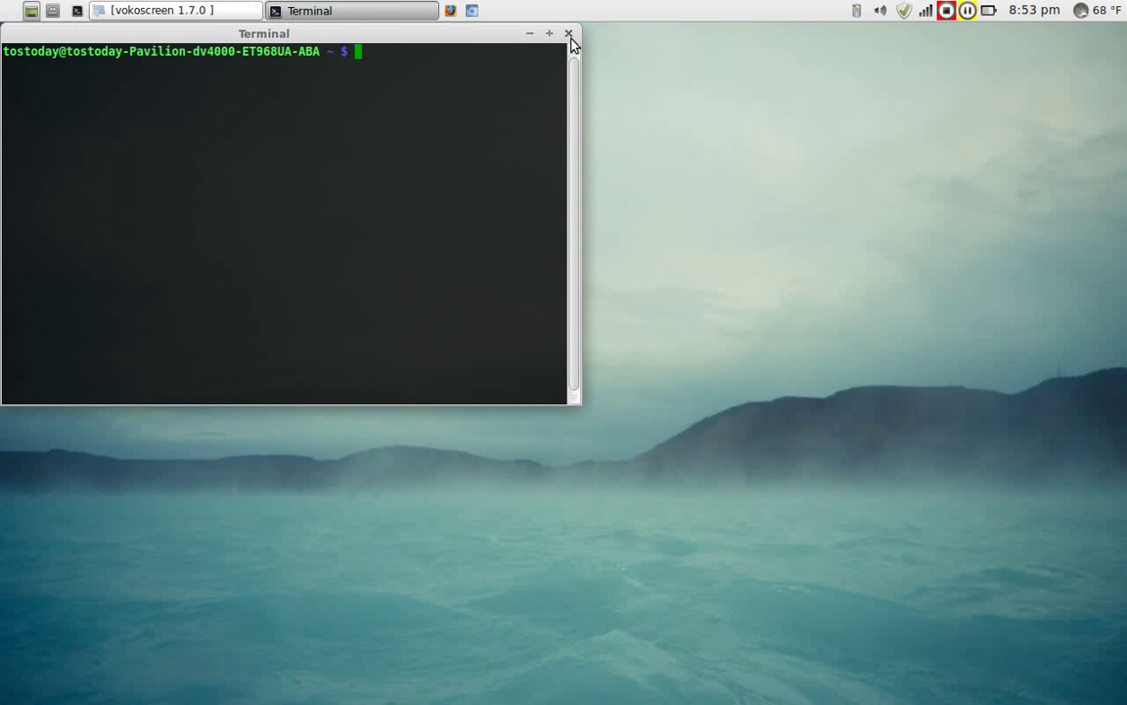
pyautogui.click(569, 35)
pyautogui.click(53, 12)
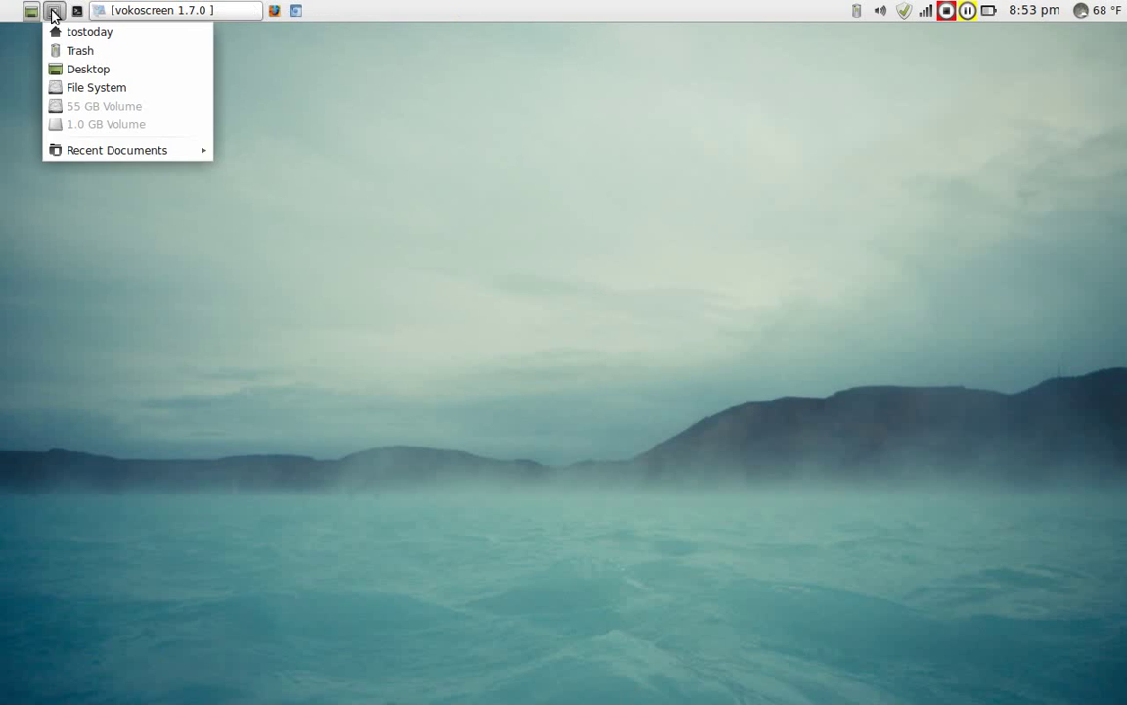
pyautogui.click(95, 34)
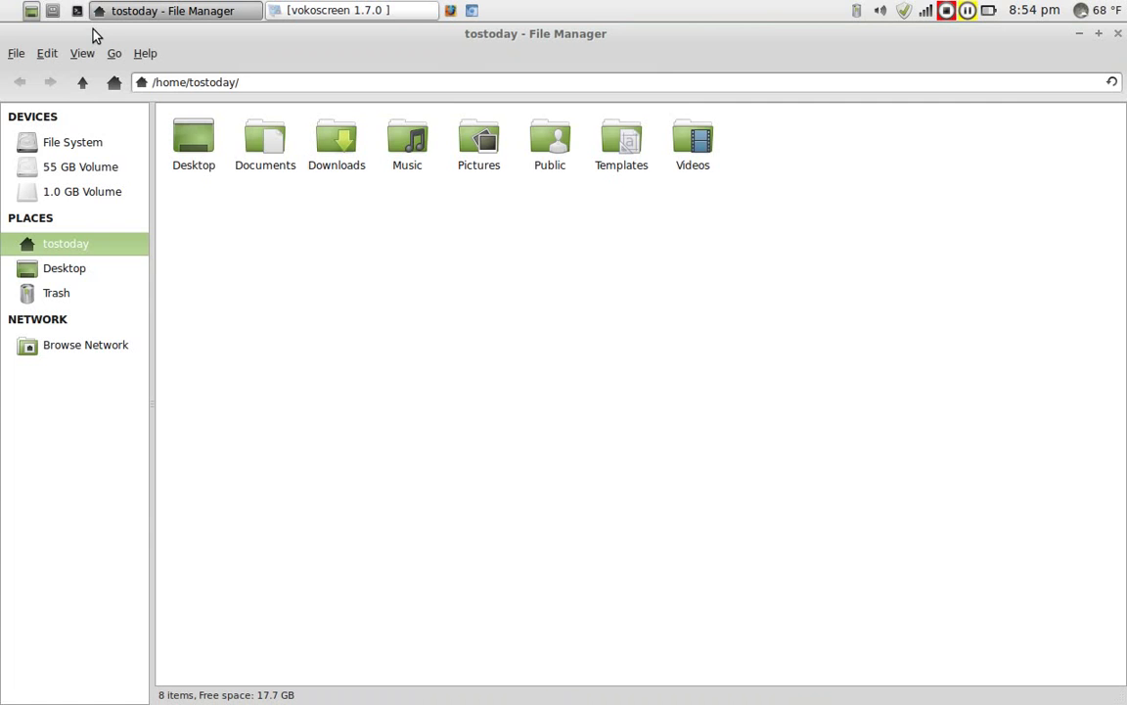
# - View the About Thunar information from the Help menu and dismiss it
pyautogui.click(146, 57)
pyautogui.click(164, 92)
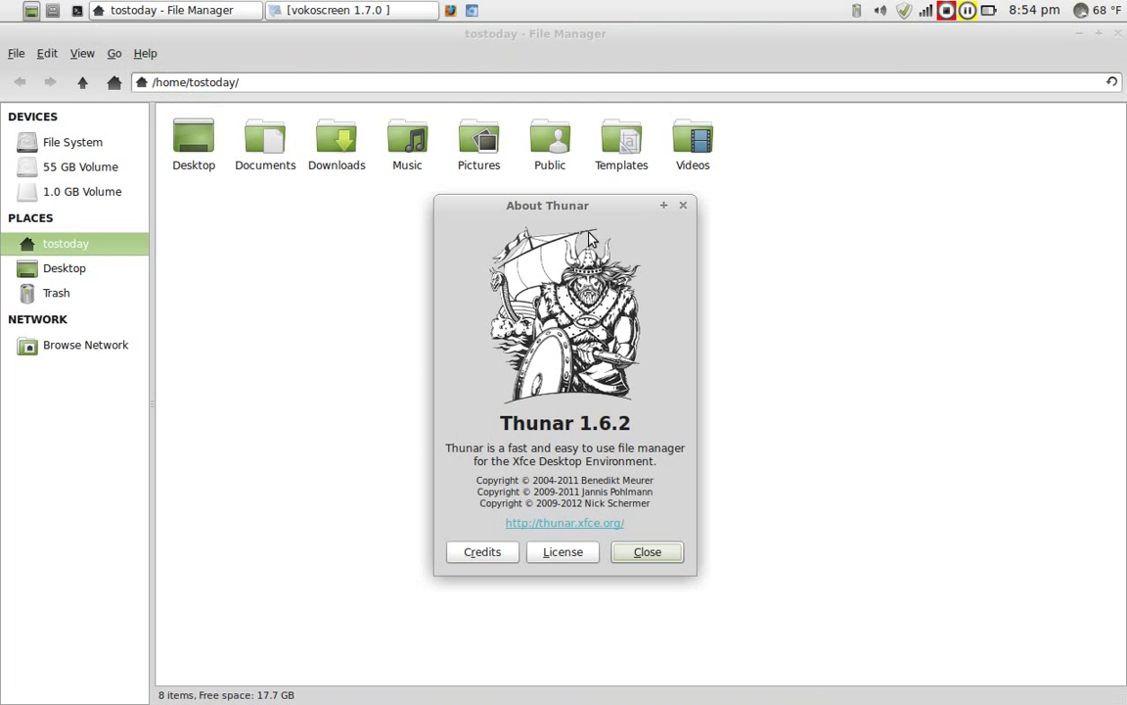
pyautogui.click(648, 553)
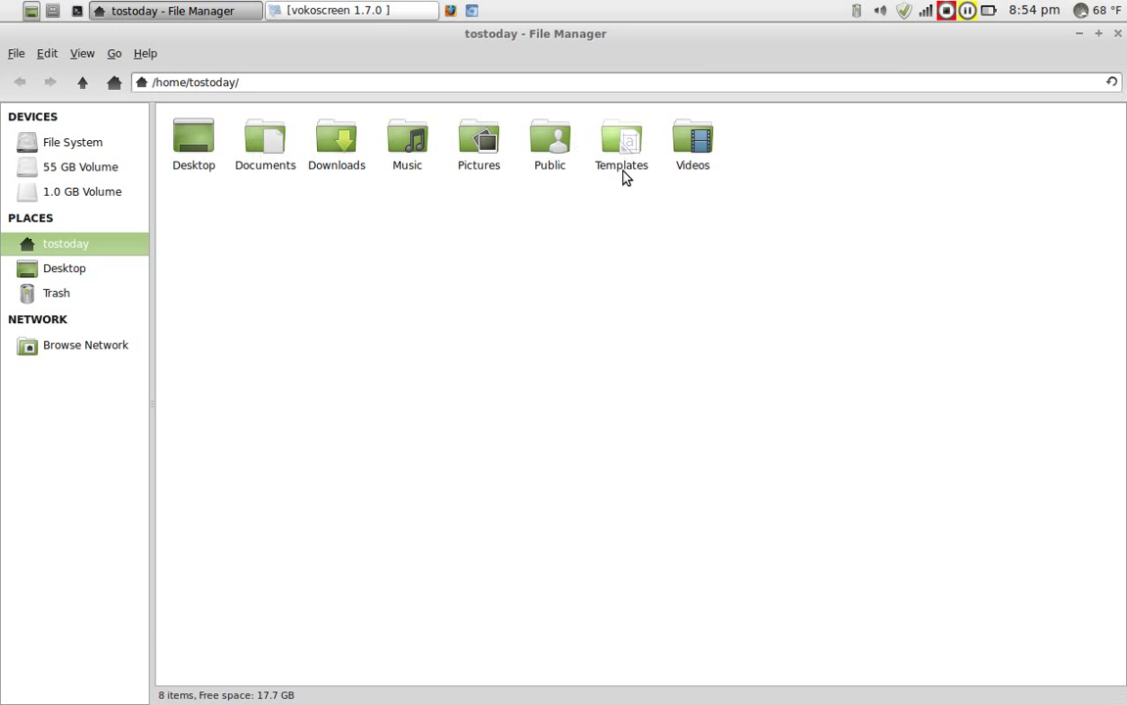
# - Switch the home folder to View as Detailed List, then close the file manager
pyautogui.click(84, 56)
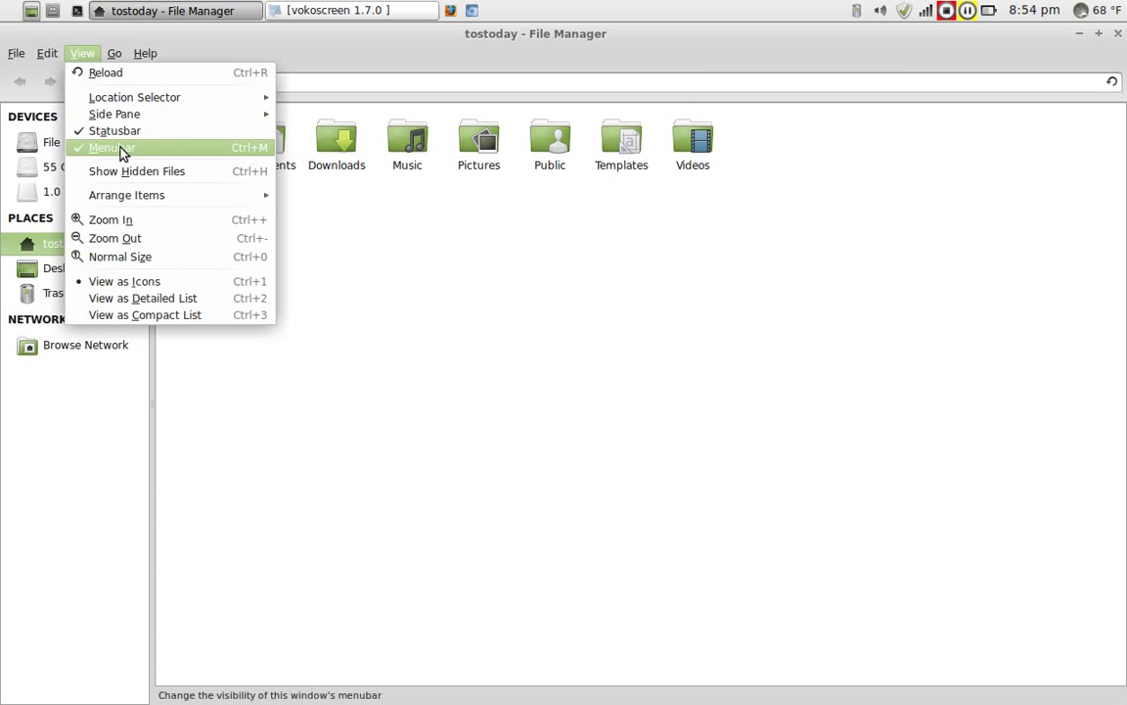
pyautogui.click(163, 299)
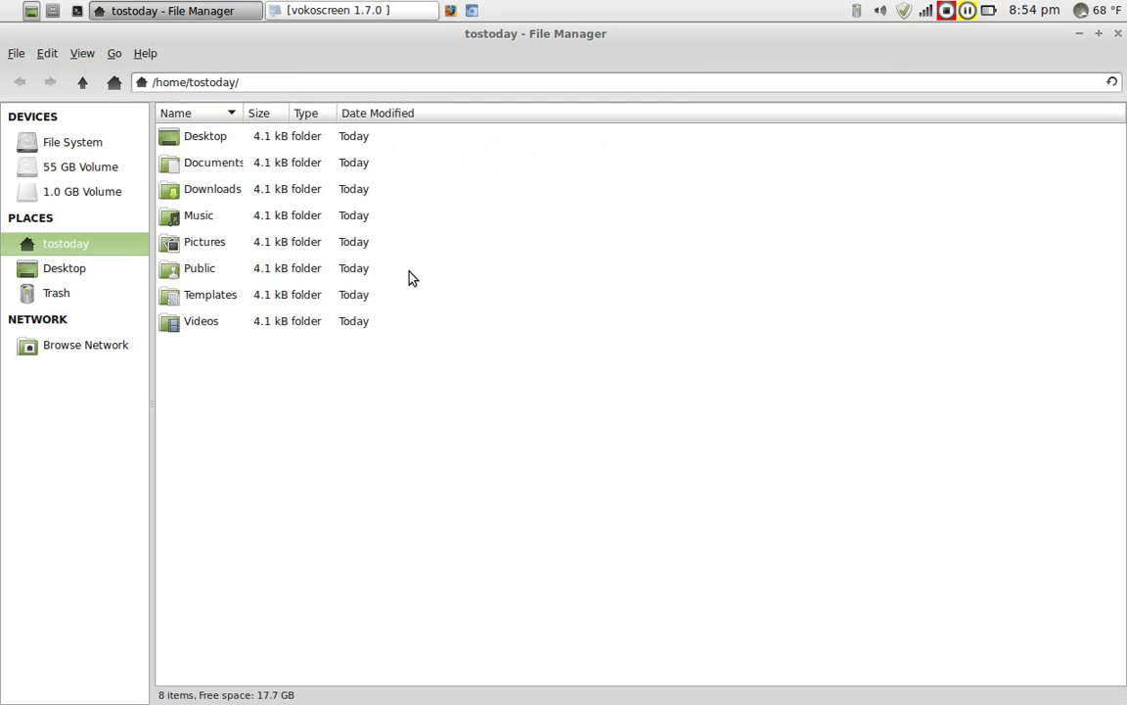
pyautogui.click(1118, 34)
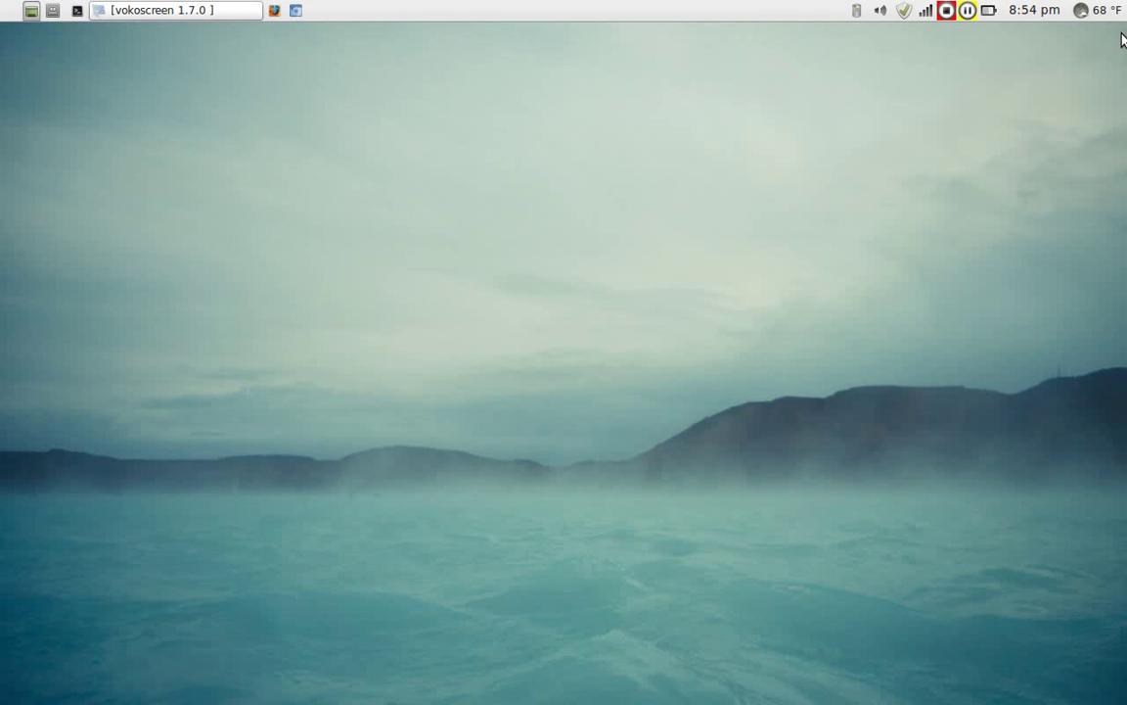
# - In the Whisker Menu, browse Recently Used, All, Accessories, Graphics, Internet, then Multimedia
pyautogui.click(10, 9)
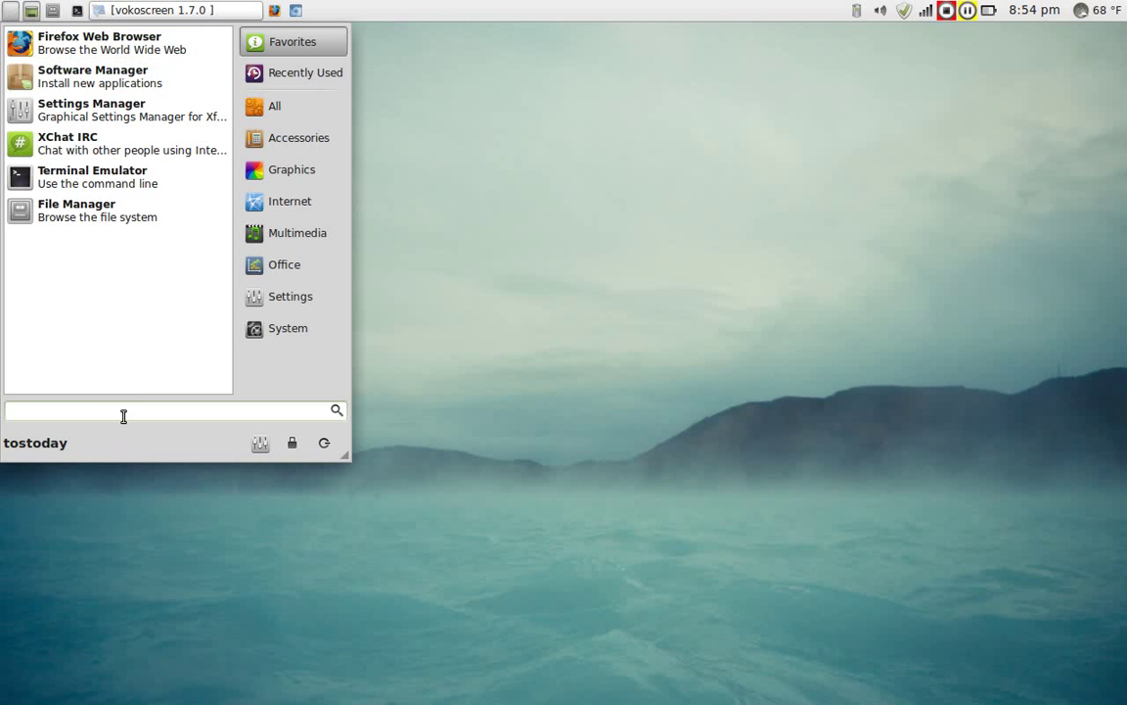
pyautogui.click(296, 76)
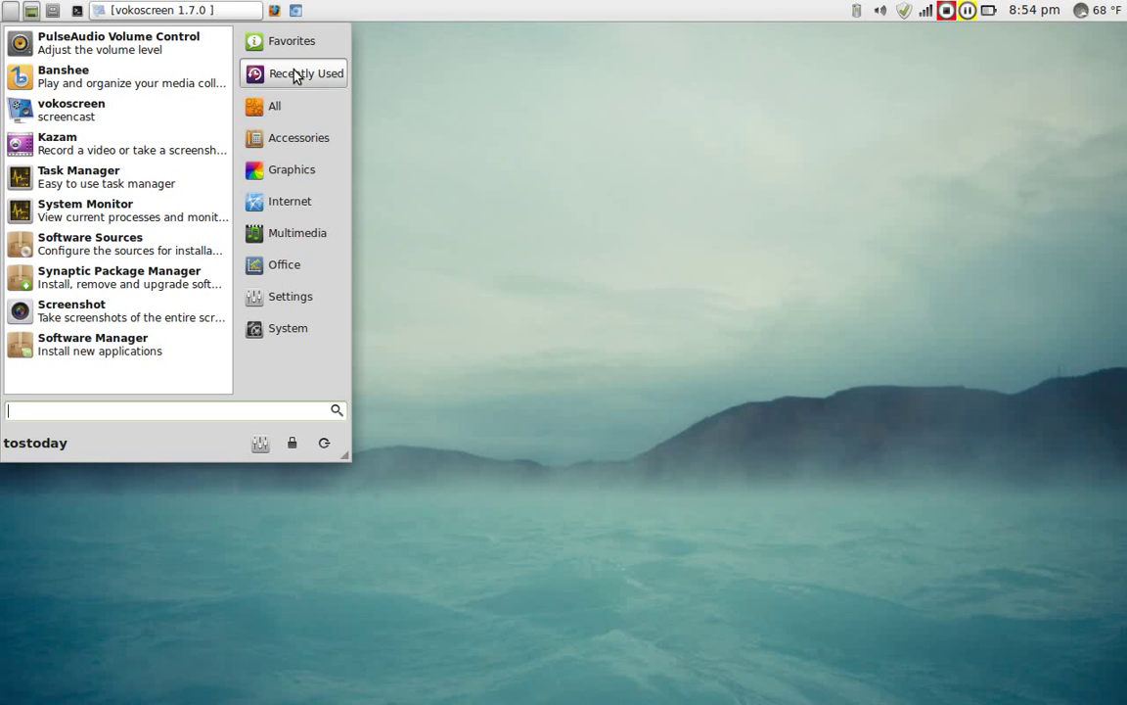
pyautogui.click(297, 110)
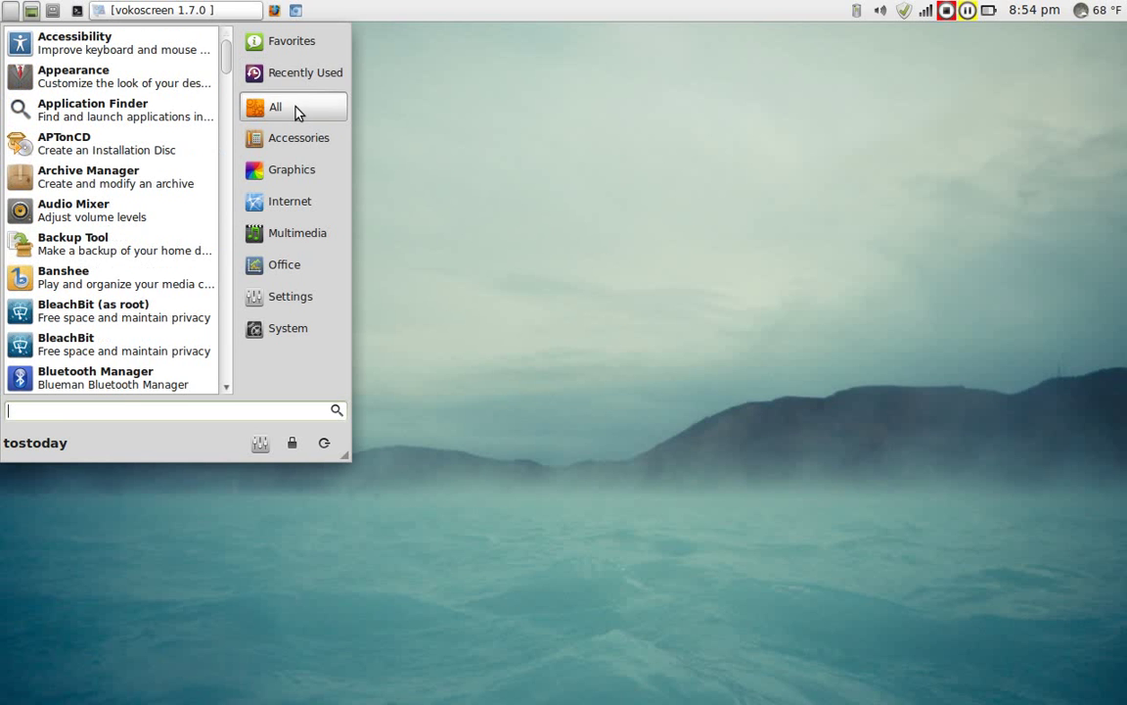
pyautogui.moveTo(224, 65)
pyautogui.mouseDown()
pyautogui.moveTo(232, 197)
pyautogui.moveTo(234, 67)
pyautogui.mouseUp()
pyautogui.click(260, 140)
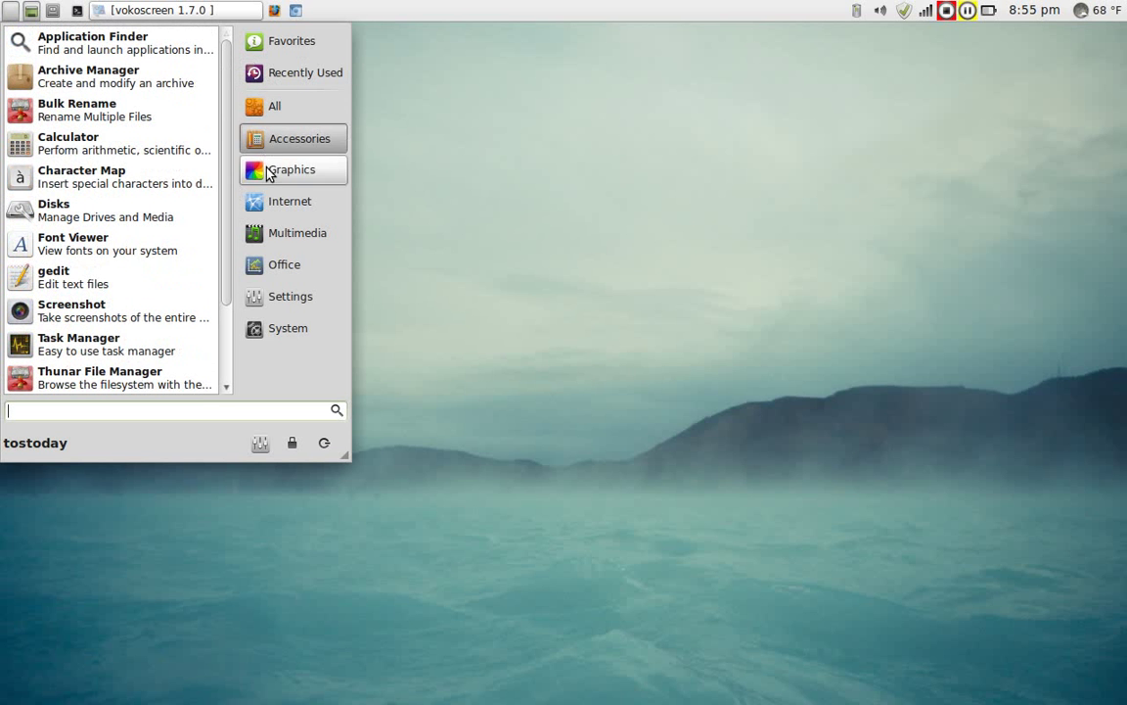
pyautogui.click(269, 173)
pyautogui.click(272, 206)
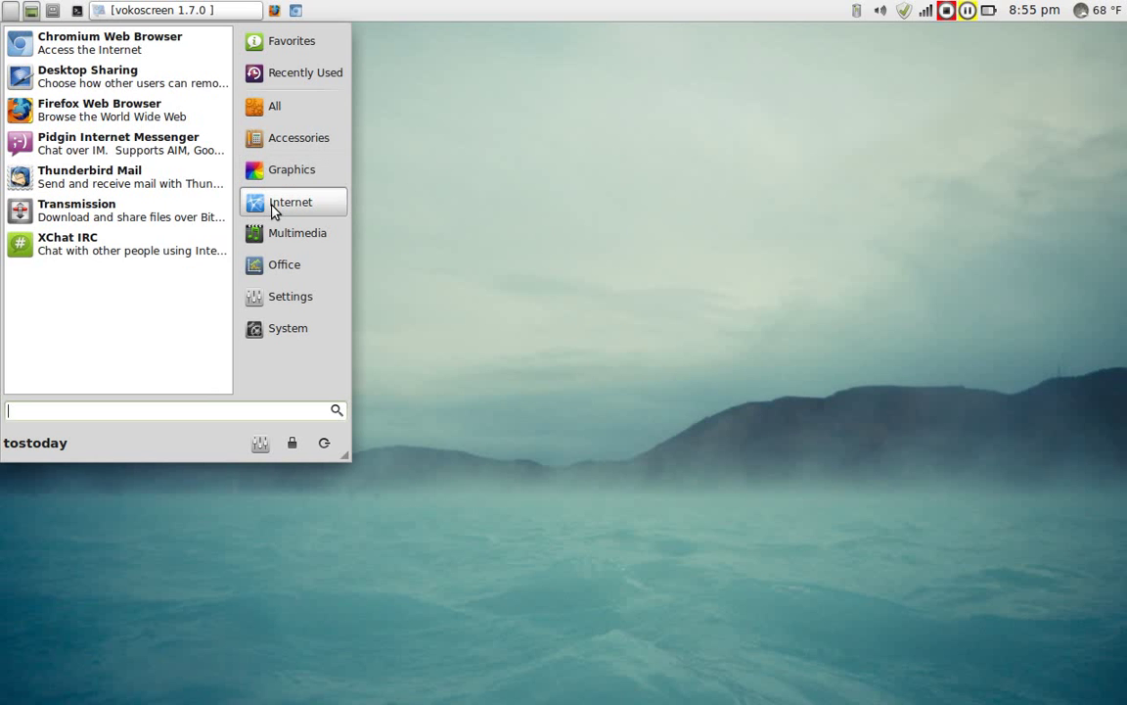
pyautogui.click(277, 237)
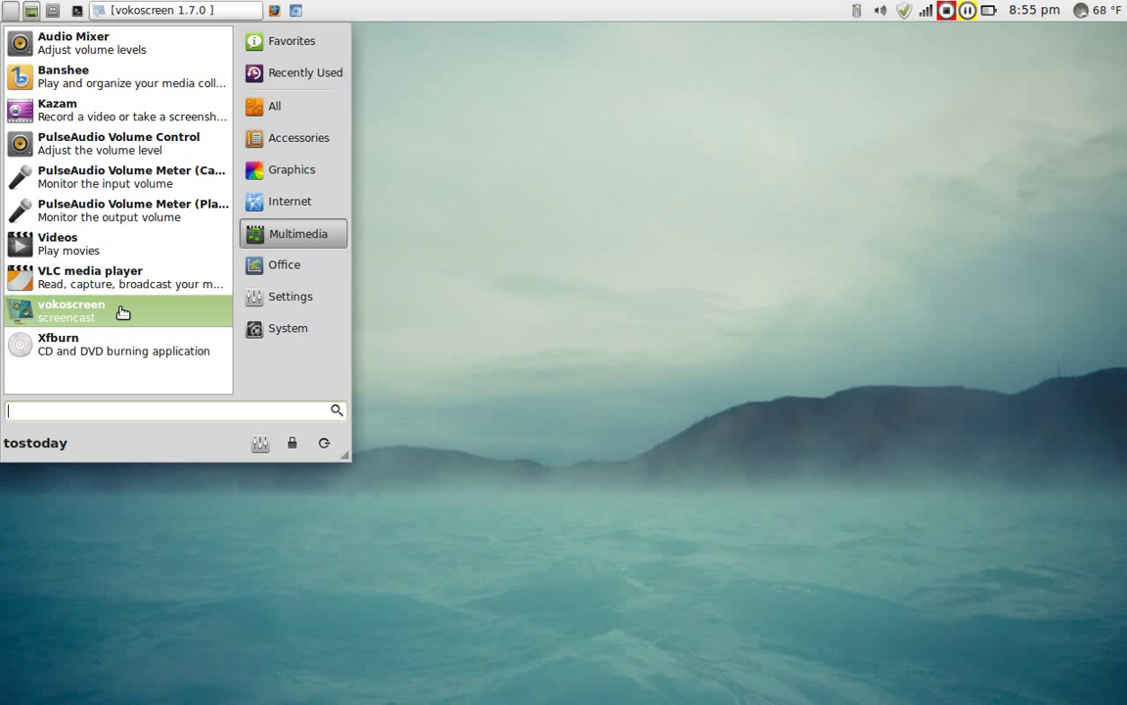
# - Browse the Office and Settings categories, then launch Software Sources from the Settings list
pyautogui.click(273, 269)
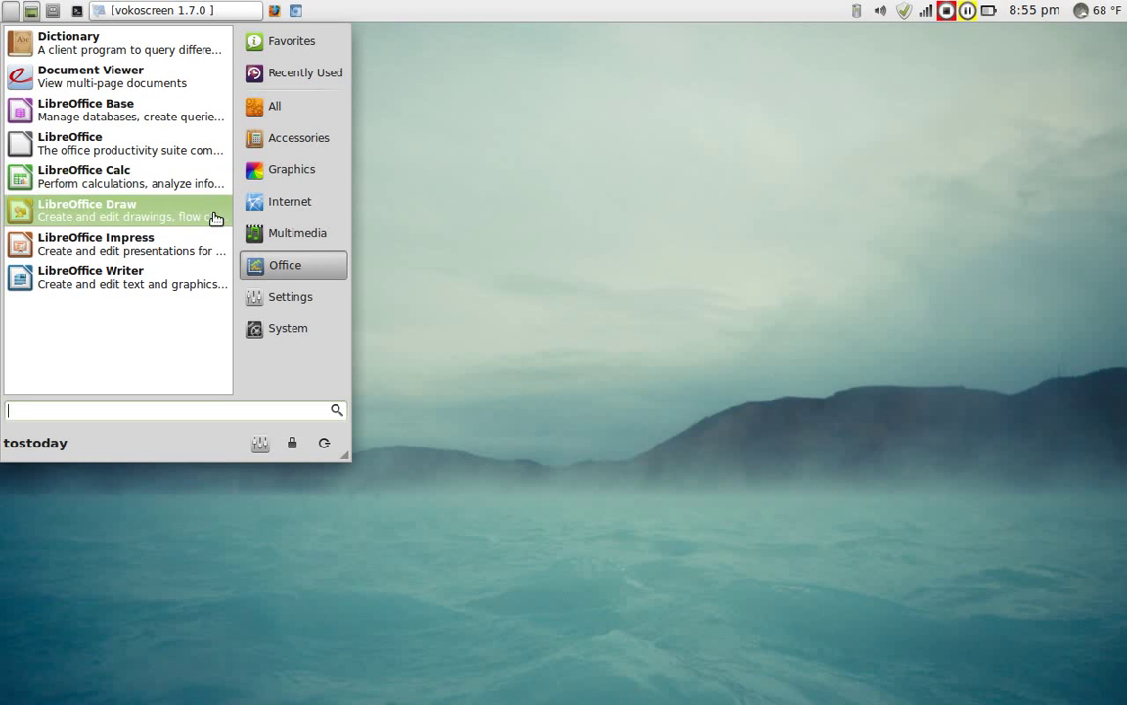
pyautogui.click(263, 296)
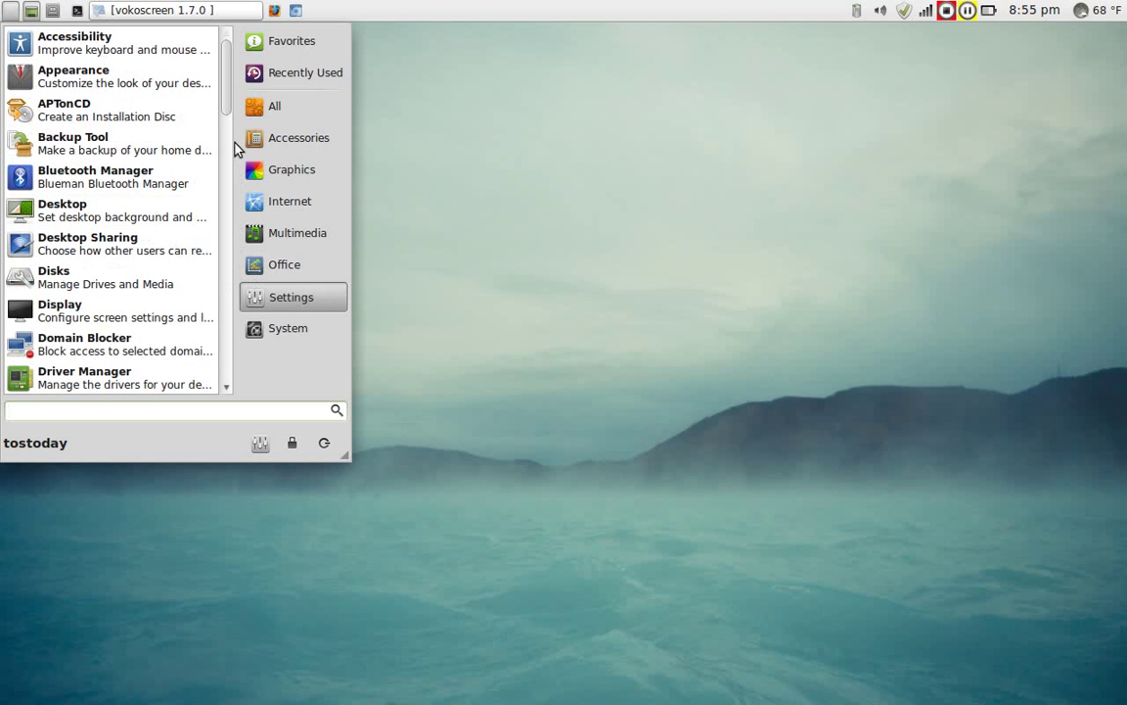
pyautogui.moveTo(224, 98); pyautogui.dragTo(223, 278)
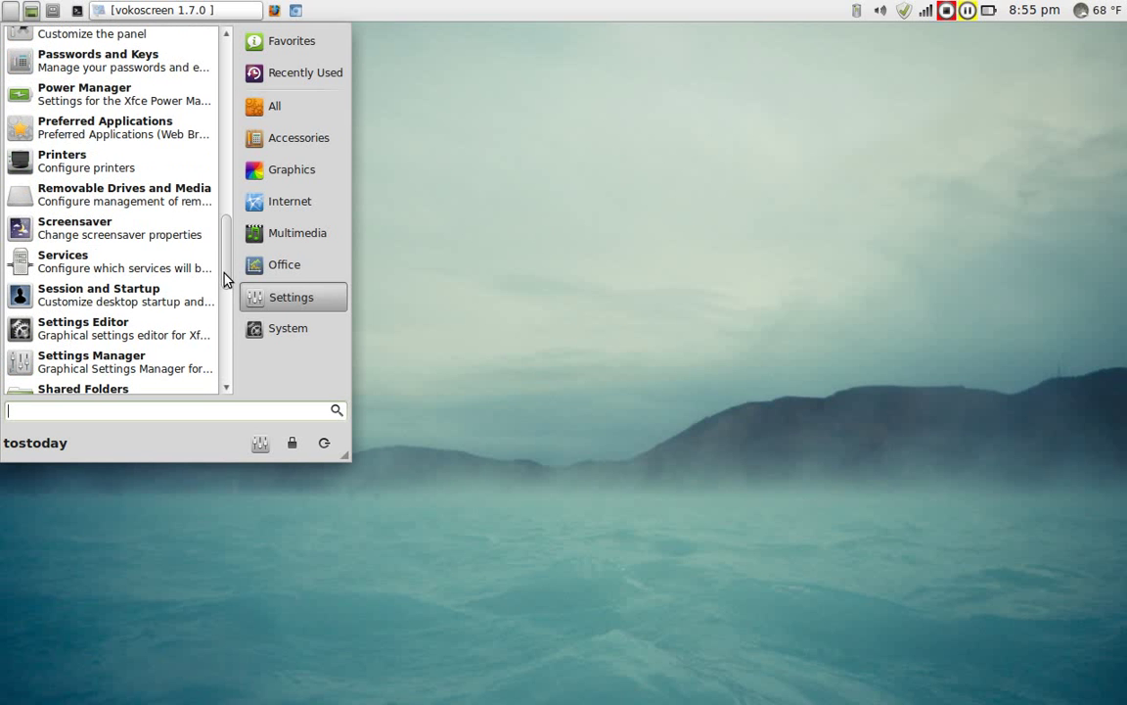
pyautogui.moveTo(224, 279); pyautogui.dragTo(224, 296)
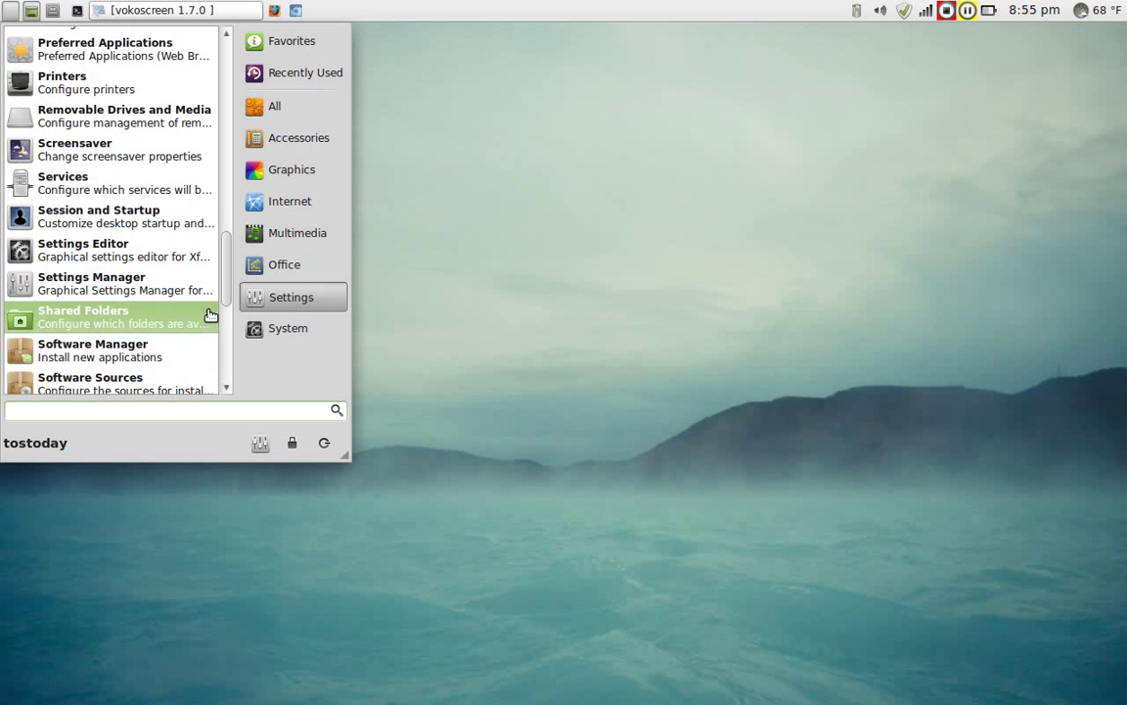
pyautogui.click(165, 380)
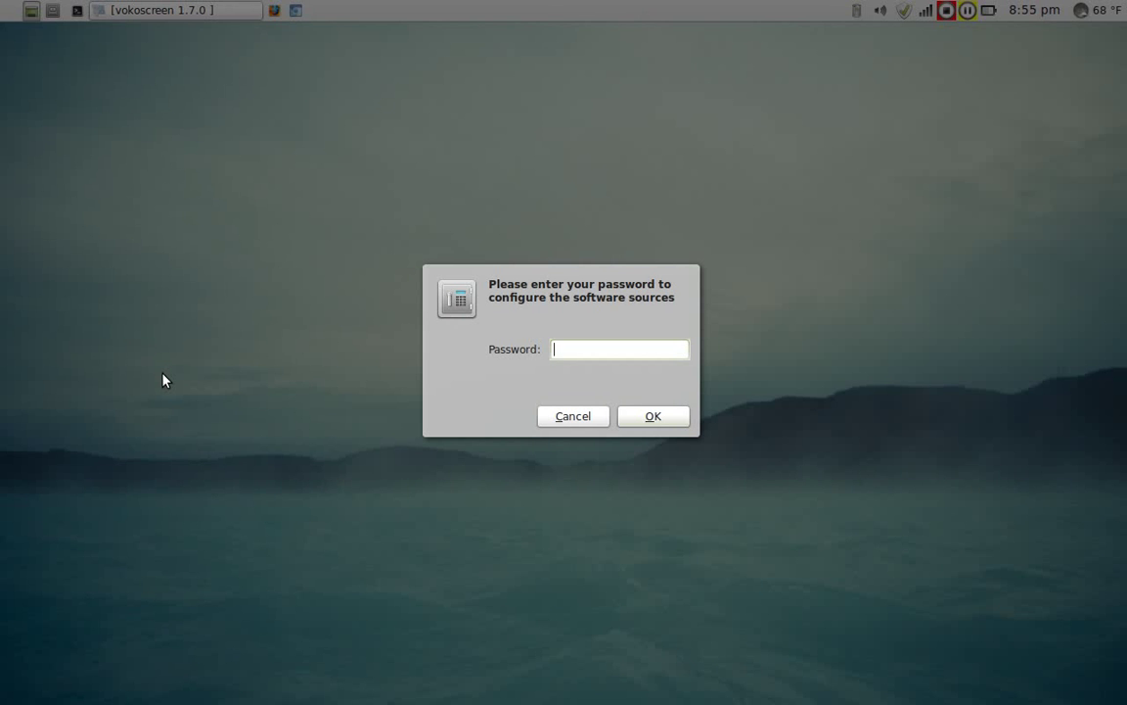
pyautogui.write('***')
pyautogui.press('Return')
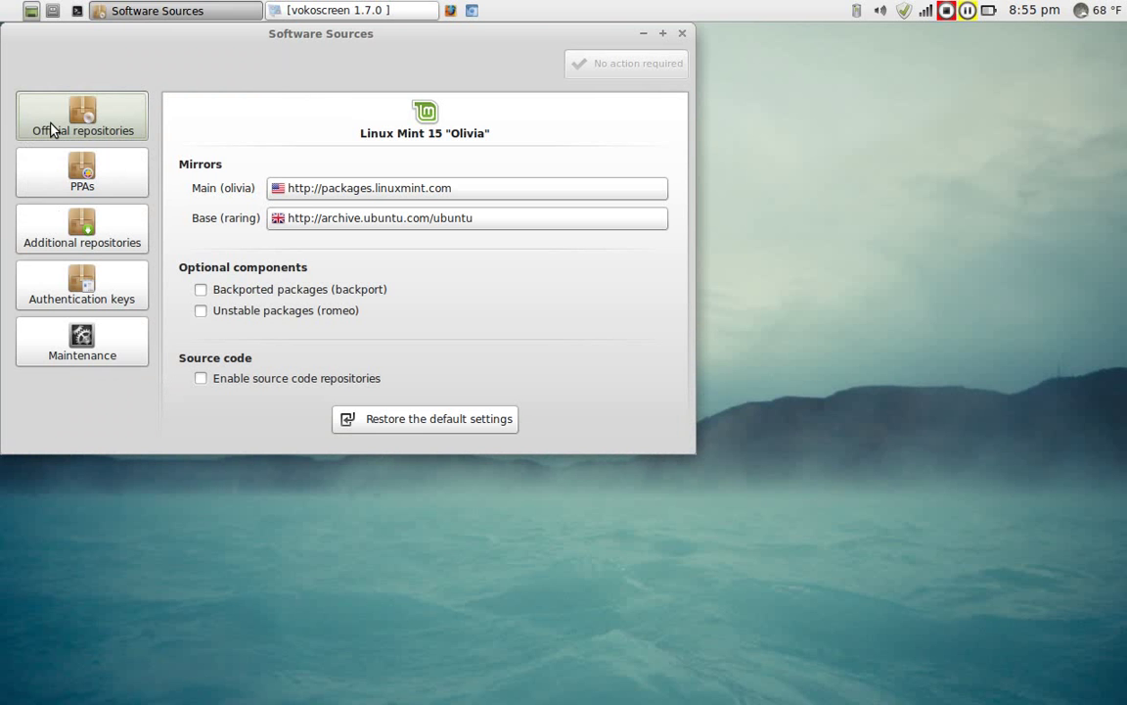
pyautogui.click(69, 186)
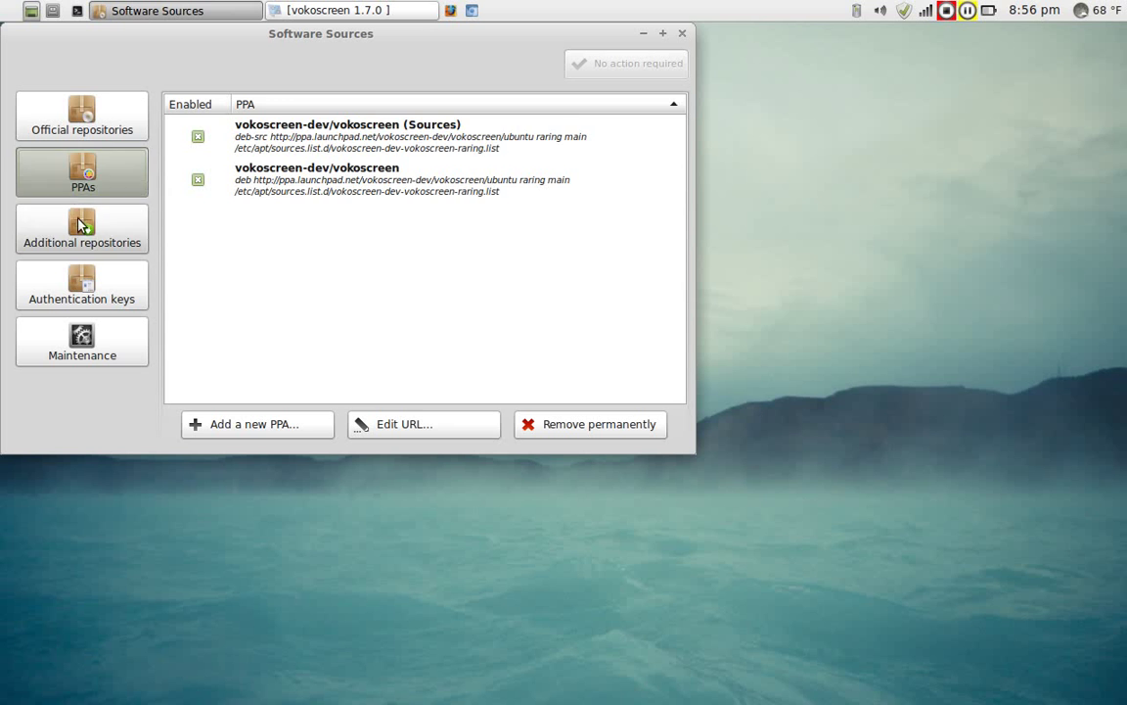
pyautogui.click(81, 226)
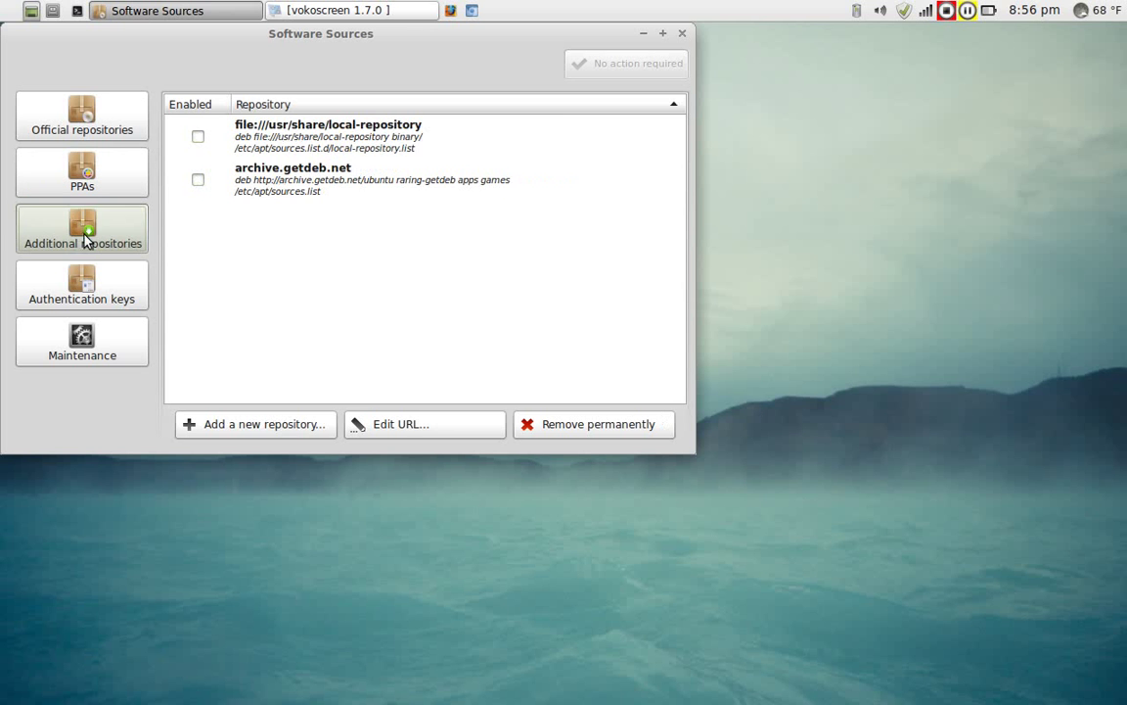
pyautogui.click(95, 285)
pyautogui.click(106, 340)
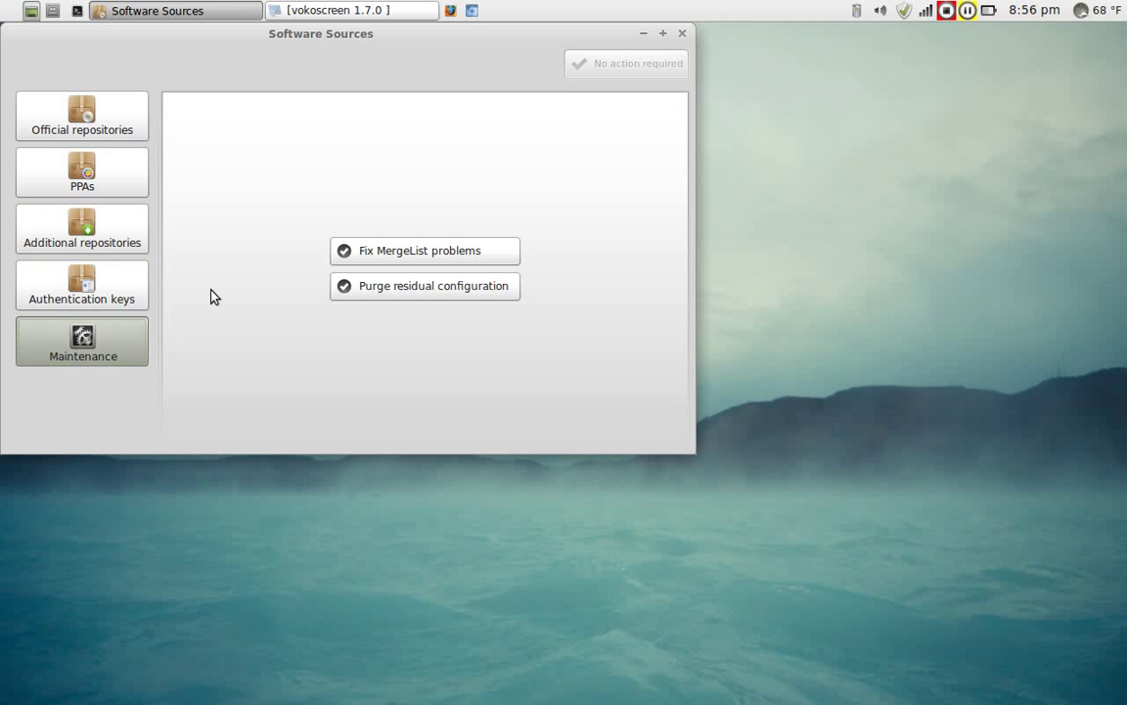
pyautogui.click(132, 116)
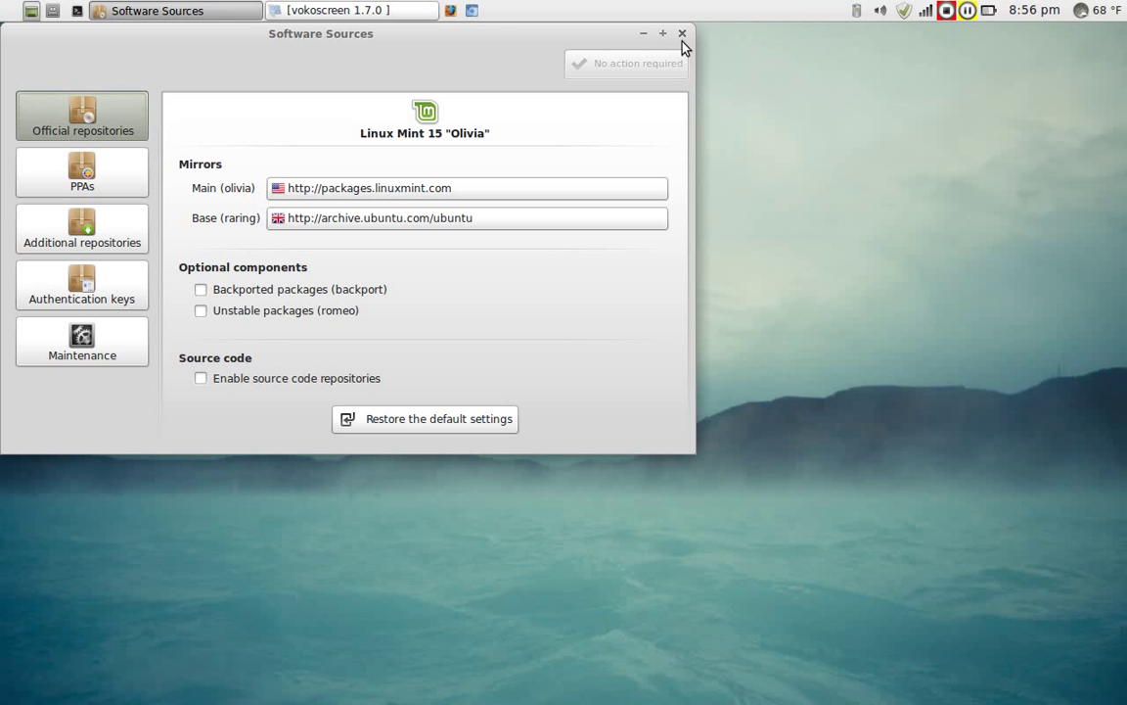
pyautogui.click(4, 11)
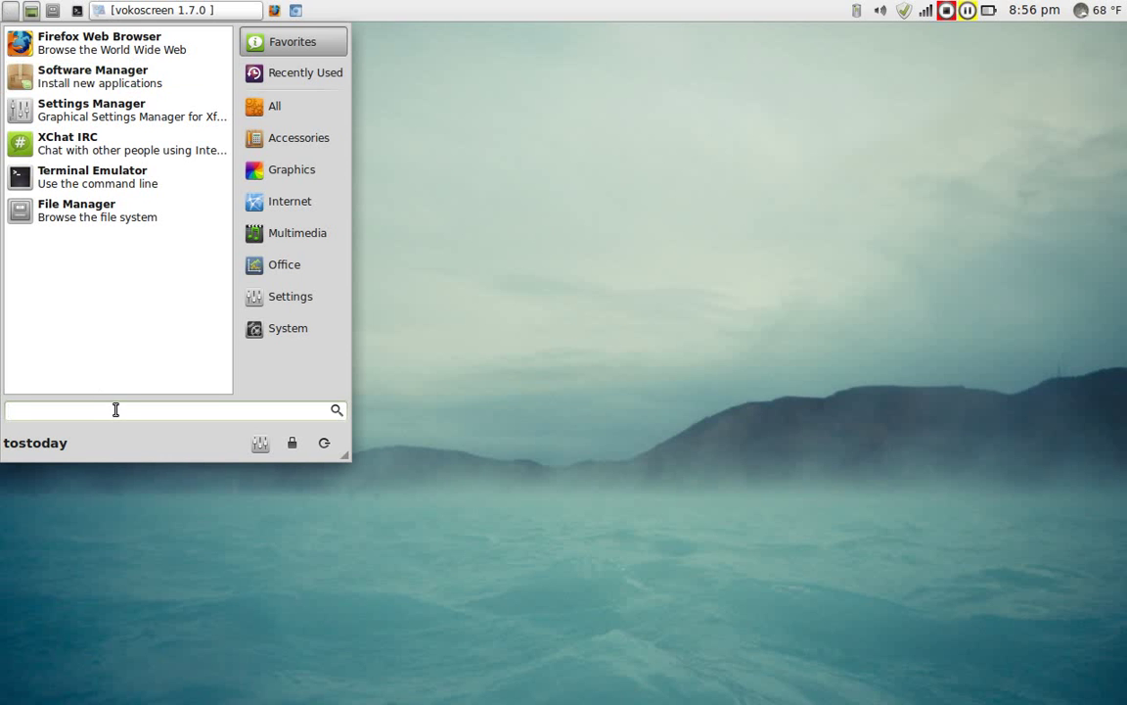
pyautogui.write('vlc')
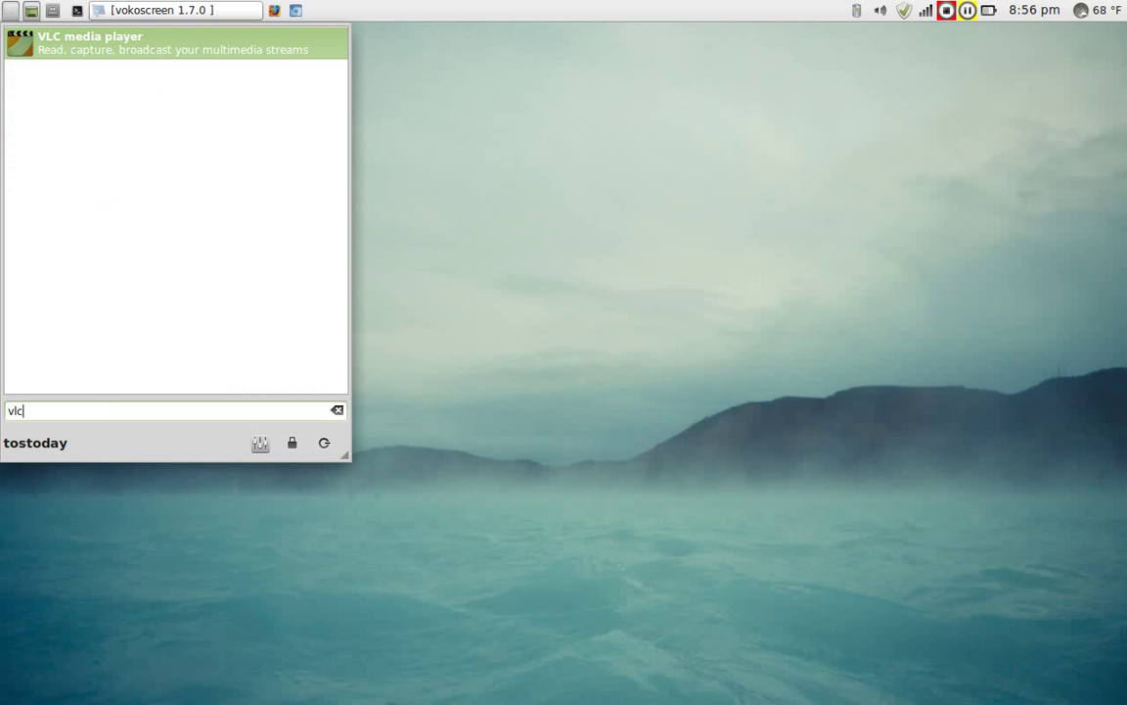
pyautogui.click(108, 50)
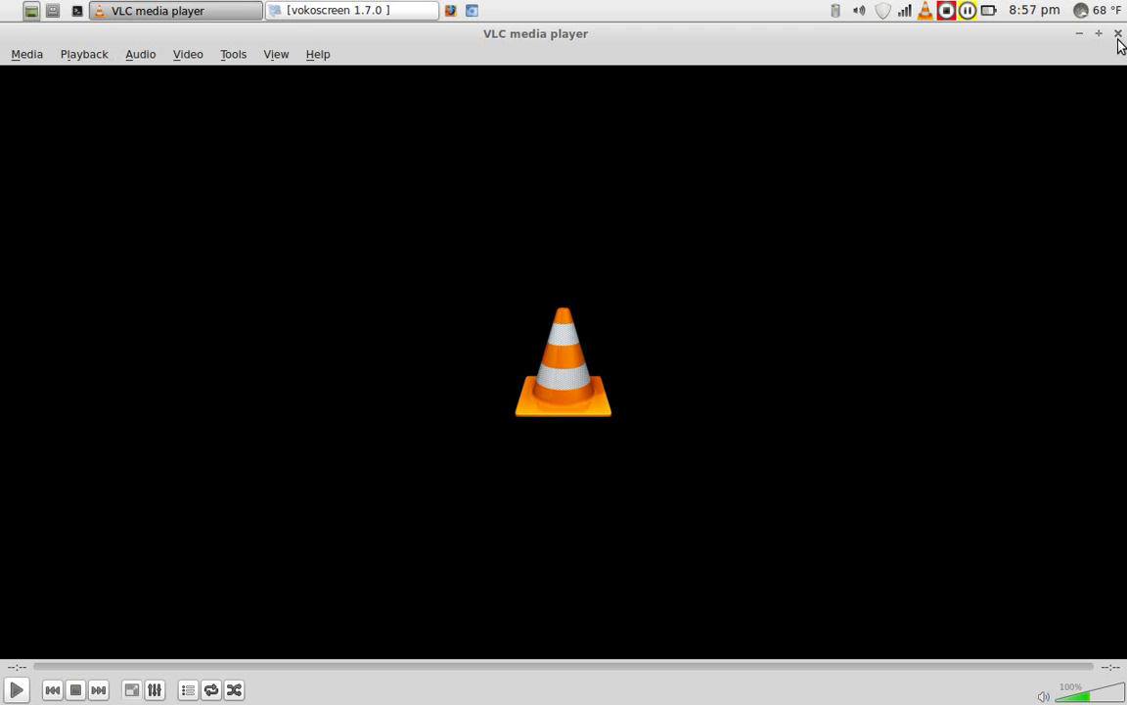
pyautogui.click(1118, 34)
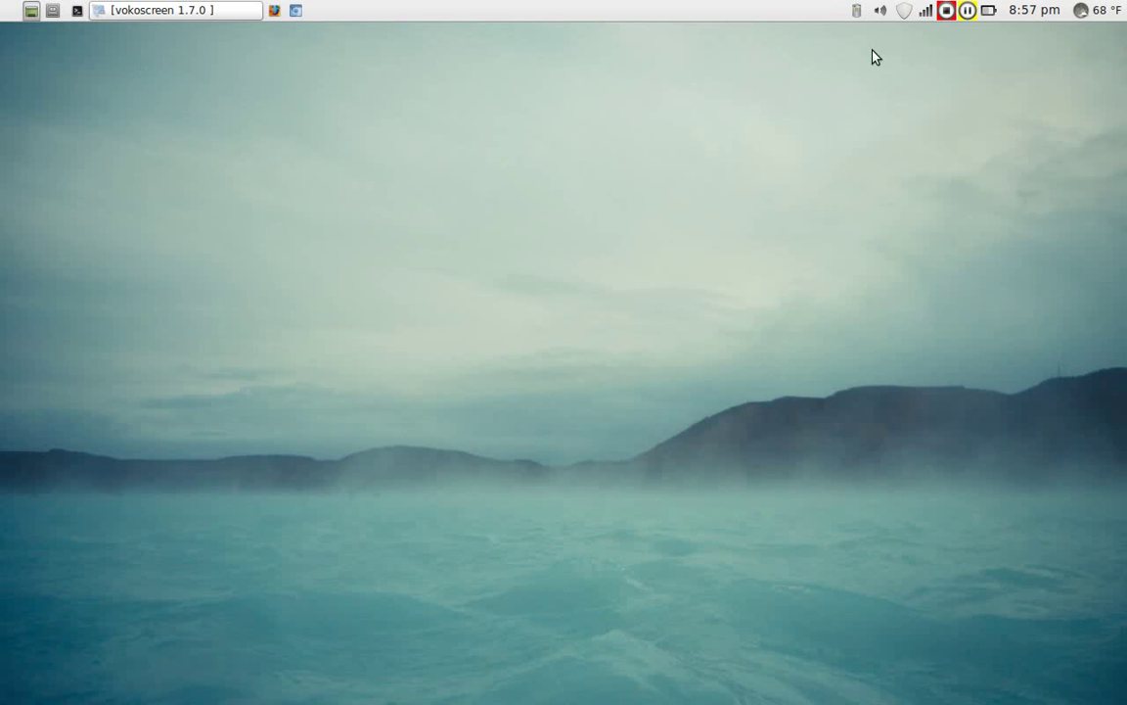
pyautogui.click(880, 12)
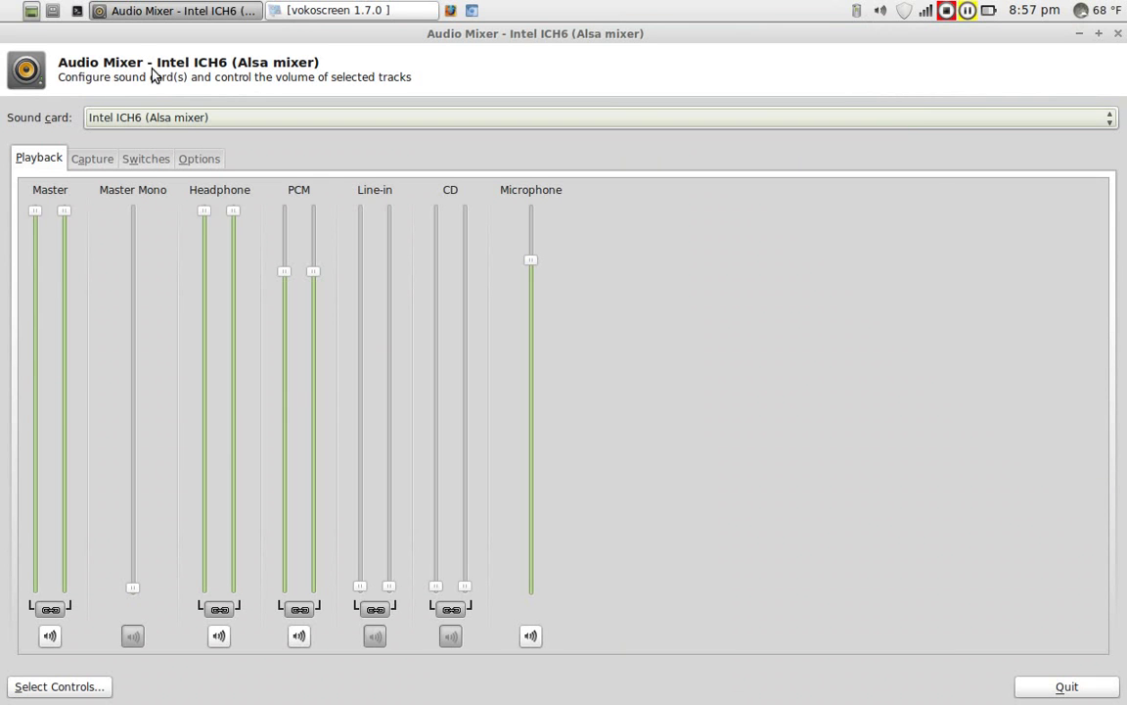
pyautogui.click(88, 164)
pyautogui.click(142, 165)
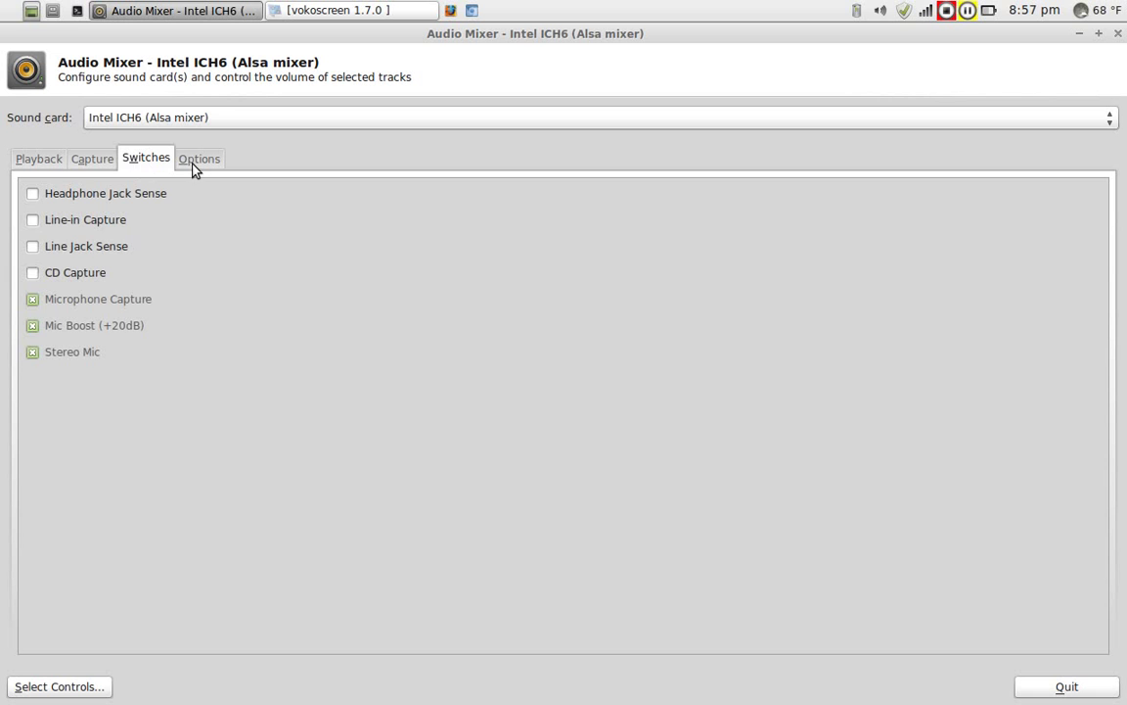
pyautogui.click(195, 167)
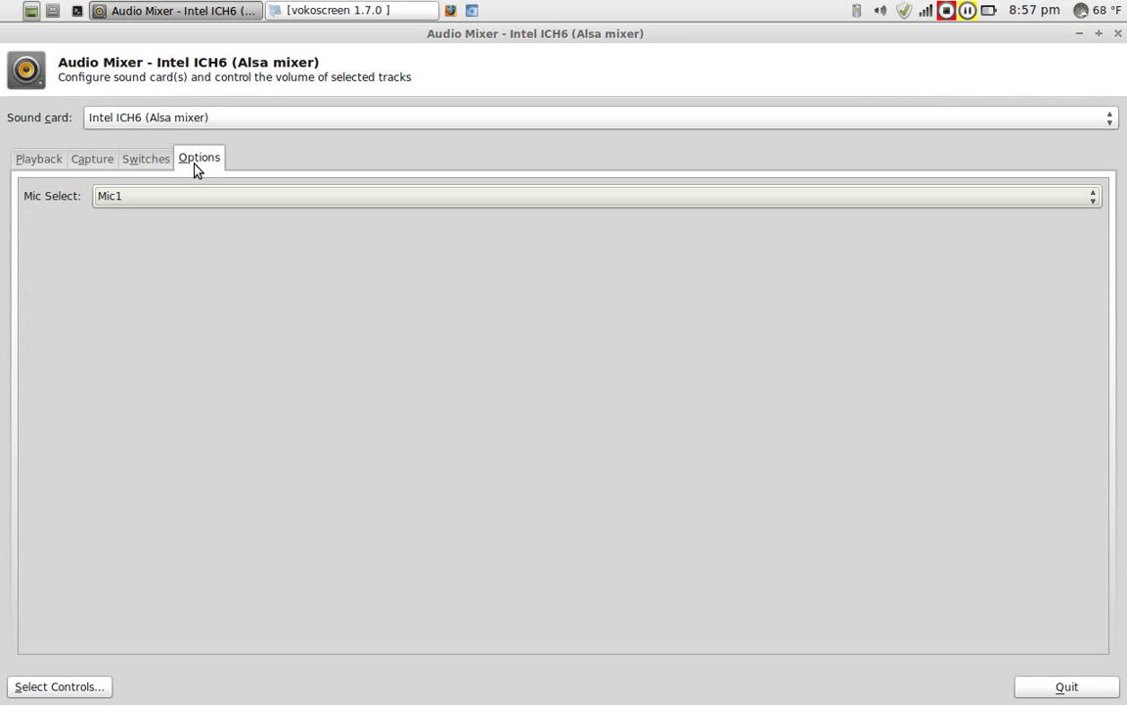
pyautogui.click(102, 682)
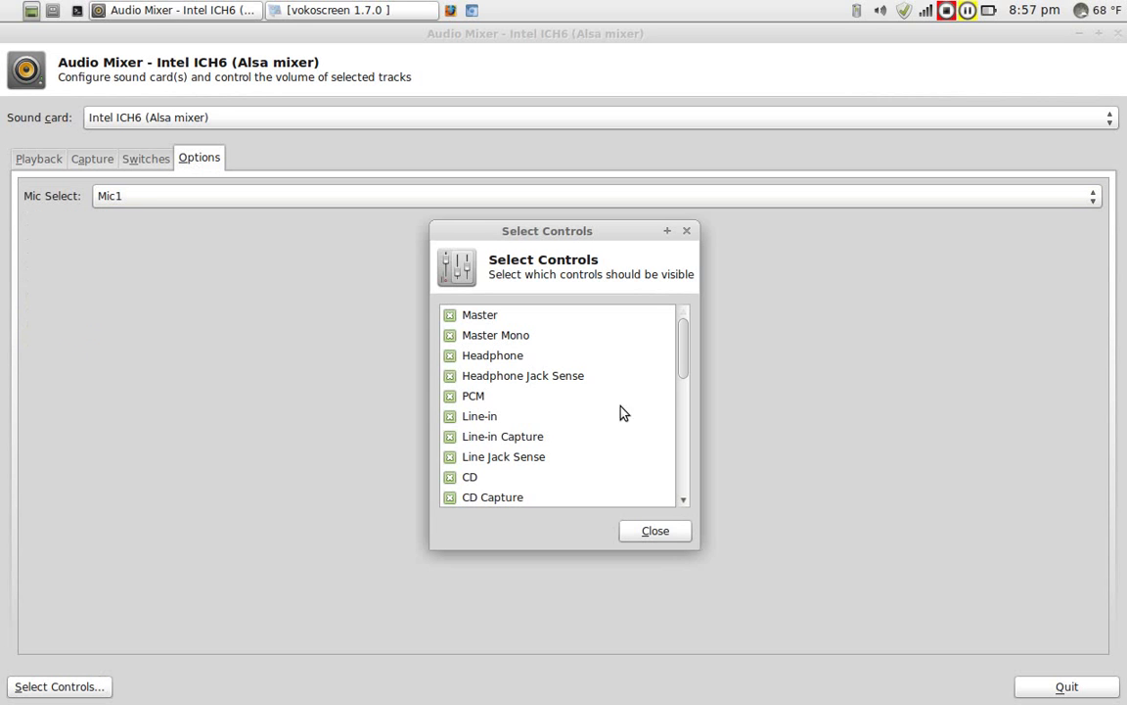
pyautogui.moveTo(682, 369); pyautogui.dragTo(685, 481)
pyautogui.click(674, 532)
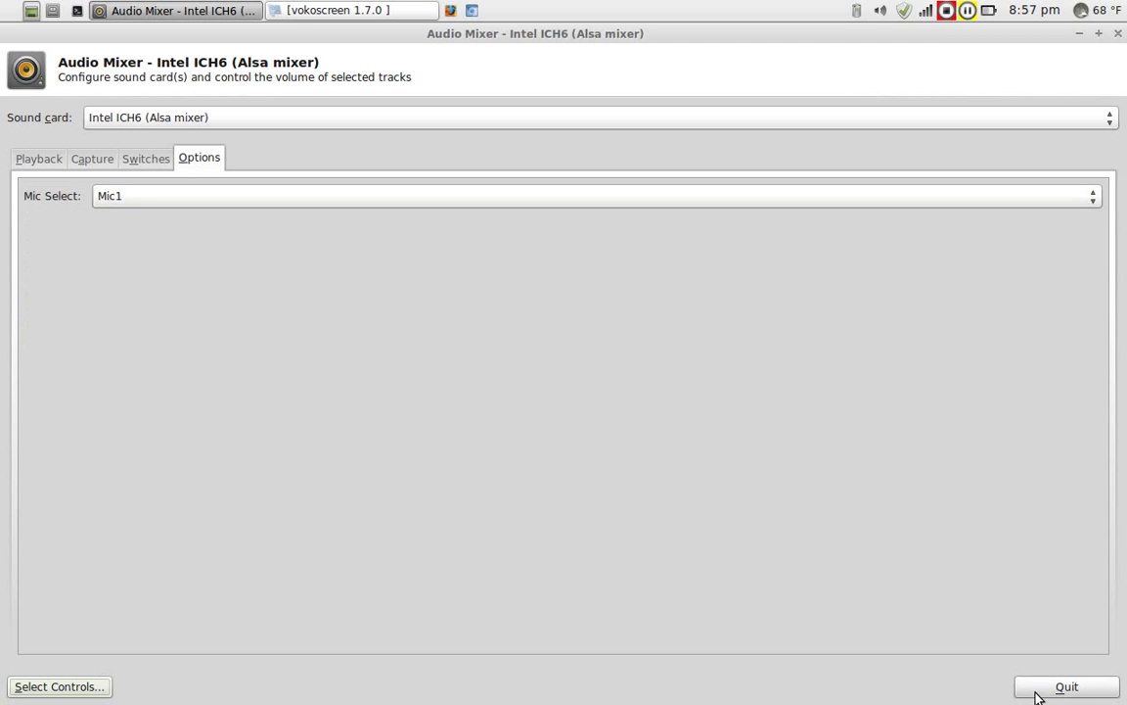
pyautogui.click(1038, 690)
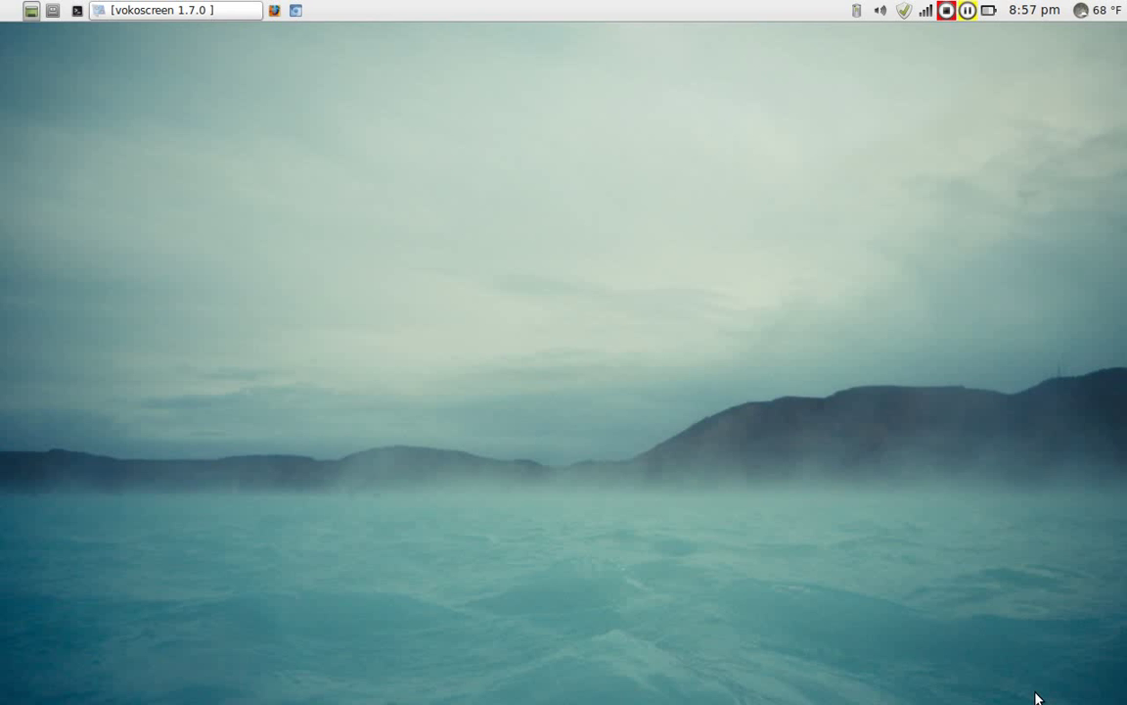